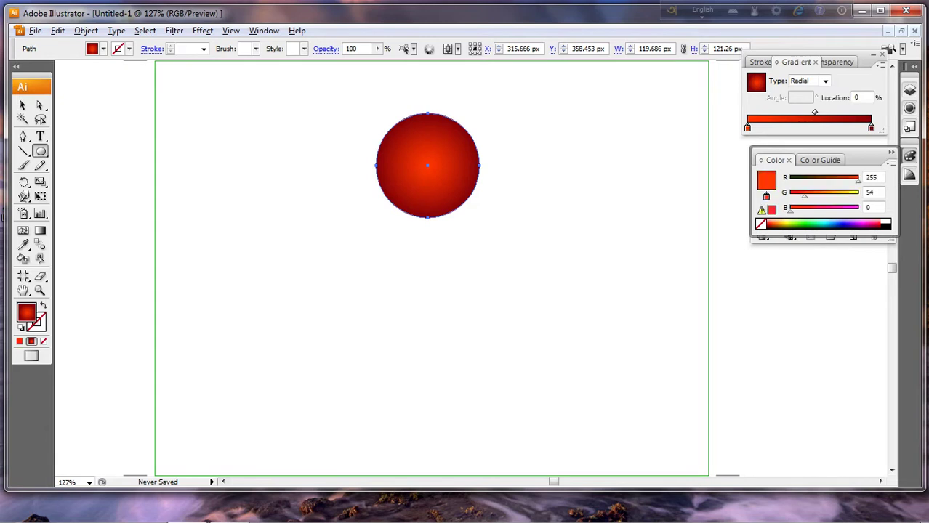
Step: Recolour the circle's radial gradient from cream (255, 246, 223) at the centre to cyan (63, 244, 255) at the edge, midpoint at 80.77%
left_click(788, 221)
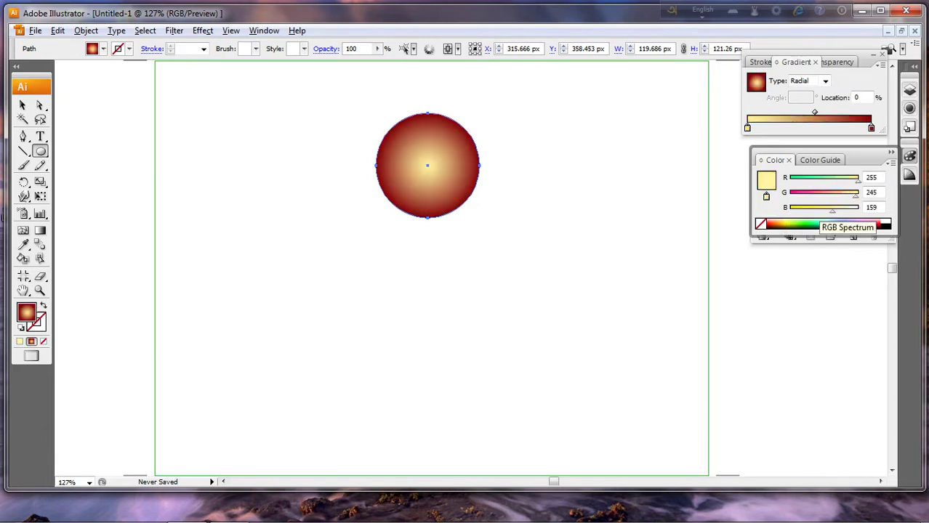
left_click(779, 221)
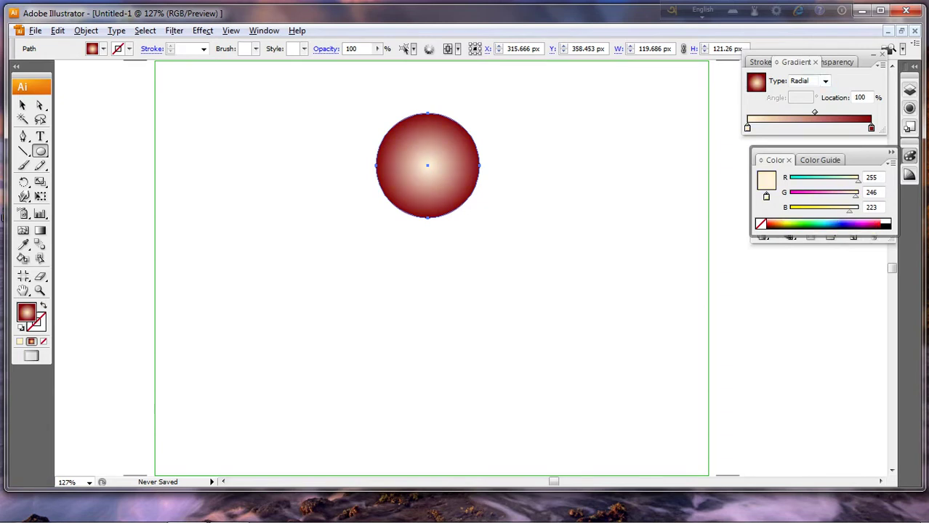
left_click(871, 127)
left_click(821, 223)
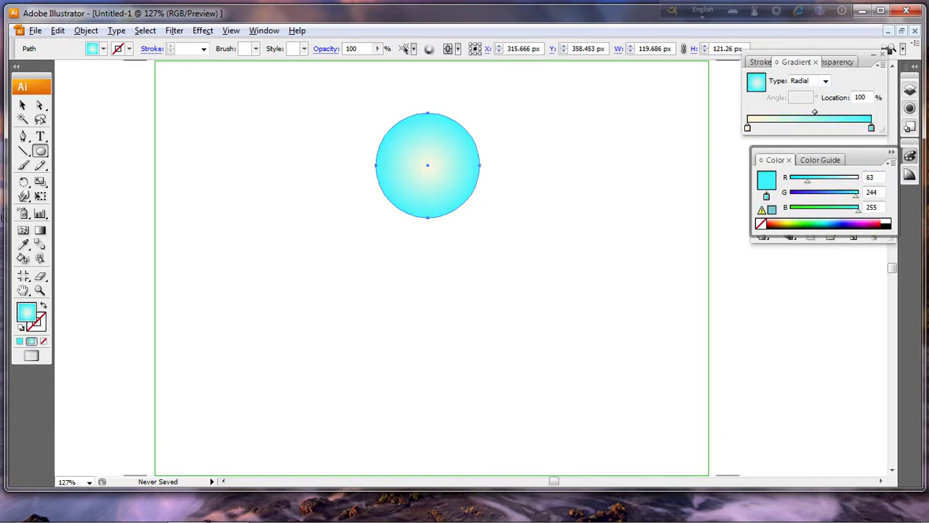
left_click_drag(815, 112, 840, 111)
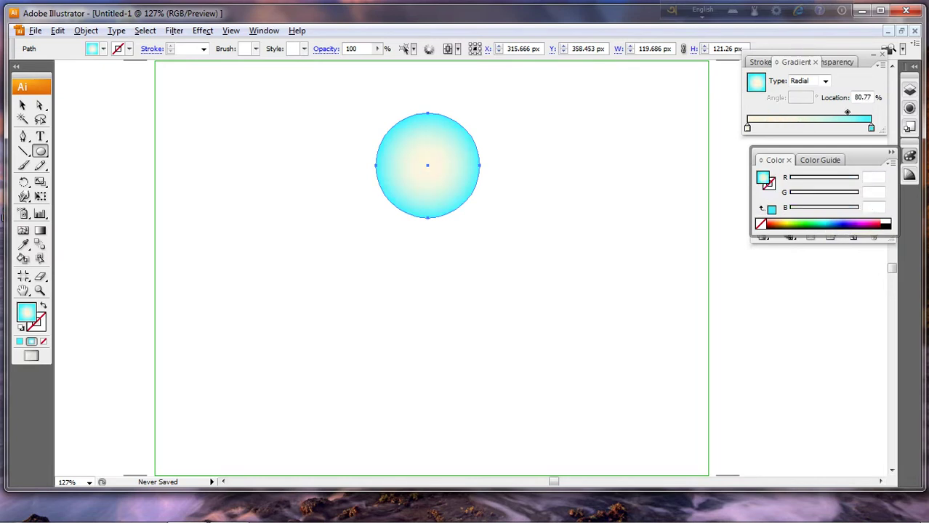
Step: Copy the gradient circle and paste two duplicates of it onto the artboard
left_click(58, 31)
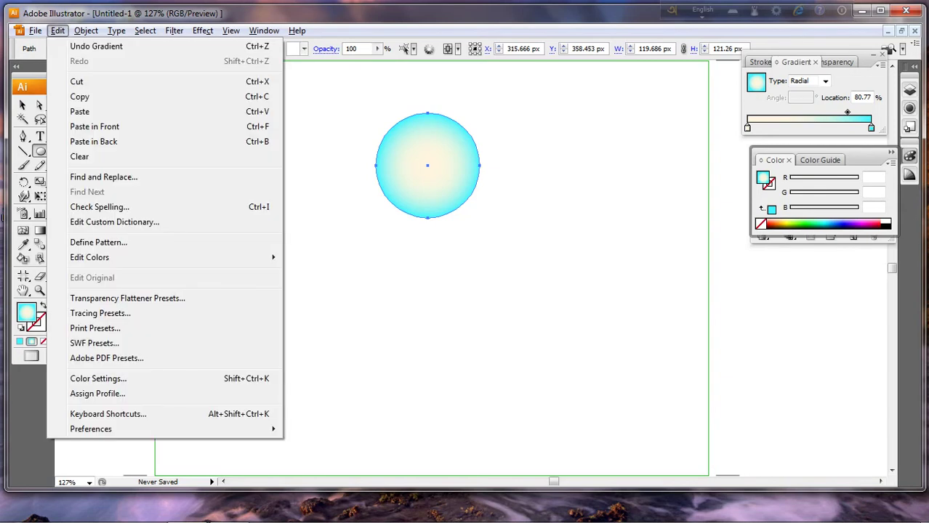
left_click(80, 97)
left_click(58, 30)
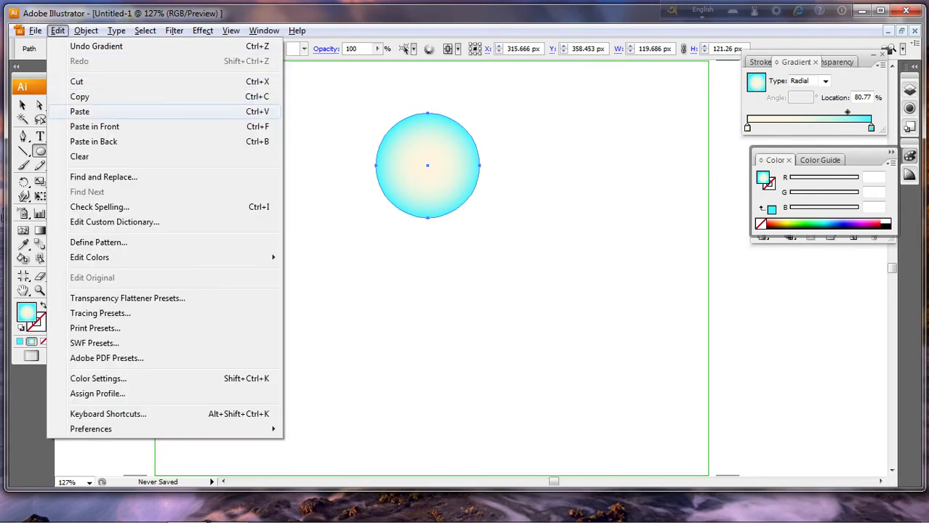
left_click(80, 112)
left_click(57, 31)
left_click(80, 111)
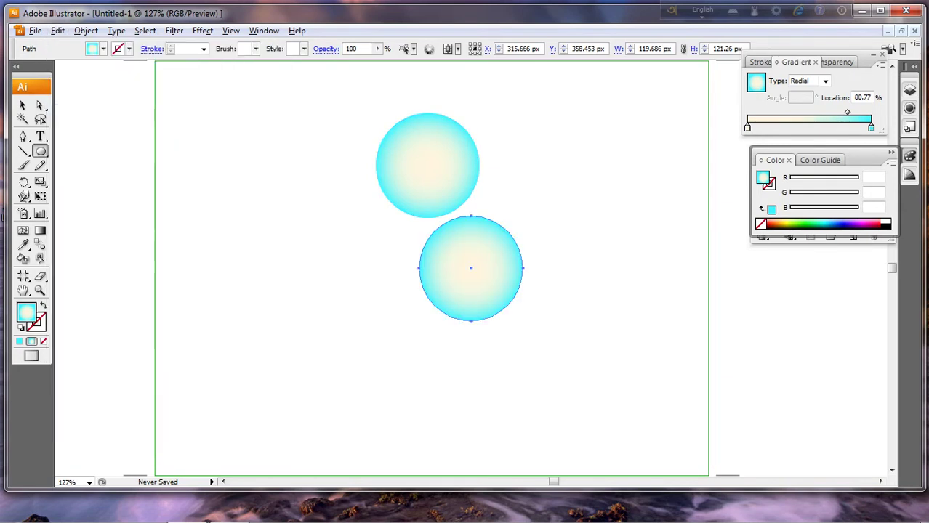
Step: Move one copy down the artboard, then enlarge the other to about 144 by 136 px and centre it overlapping beneath the original circle
key("v")
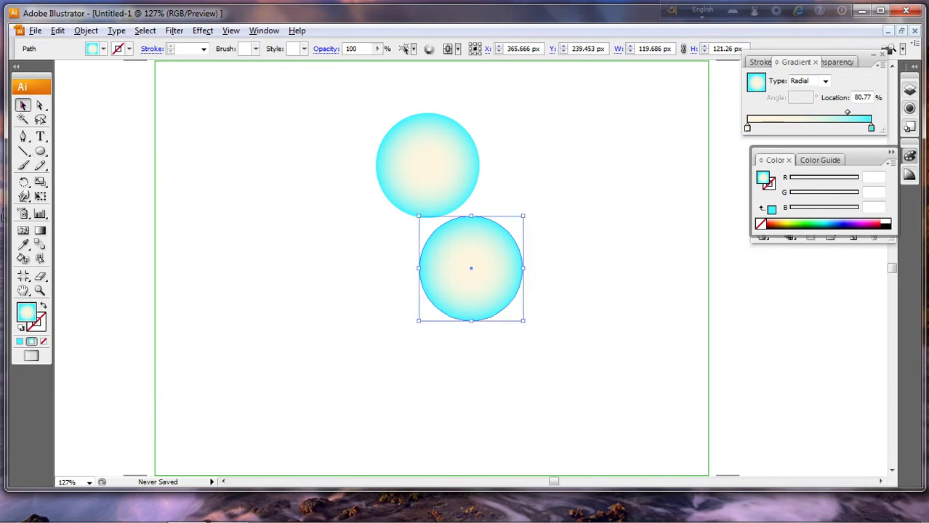
left_click_drag(471, 268, 435, 361)
left_click(471, 268)
left_click_drag(470, 269, 427, 240)
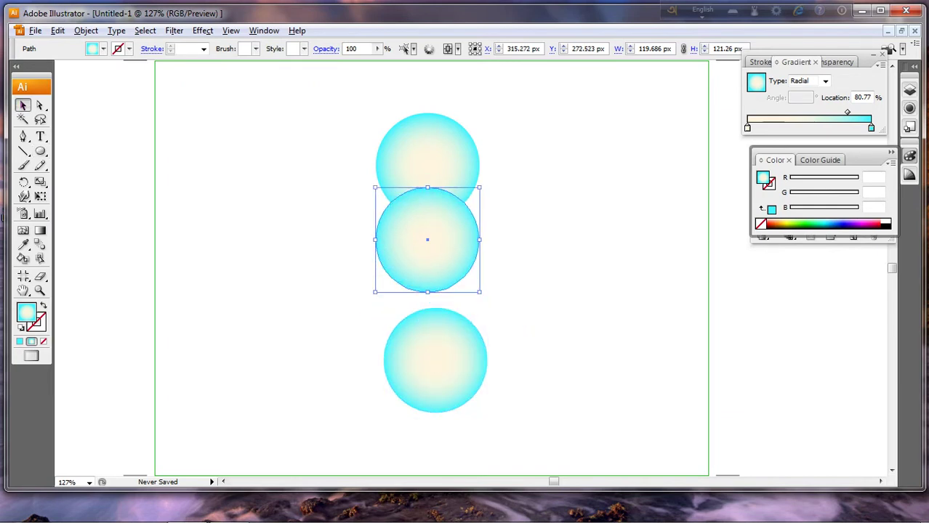
left_click_drag(480, 292, 500, 304)
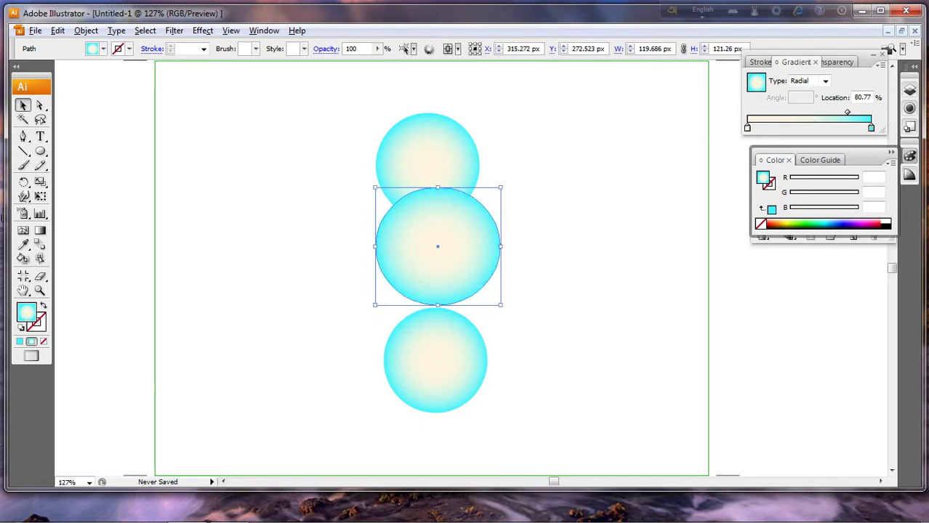
left_click_drag(438, 246, 425, 243)
Step: Enlarge the lowest circle to about 180 by 176 px and centre it overlapping beneath the middle circle
left_click(435, 359)
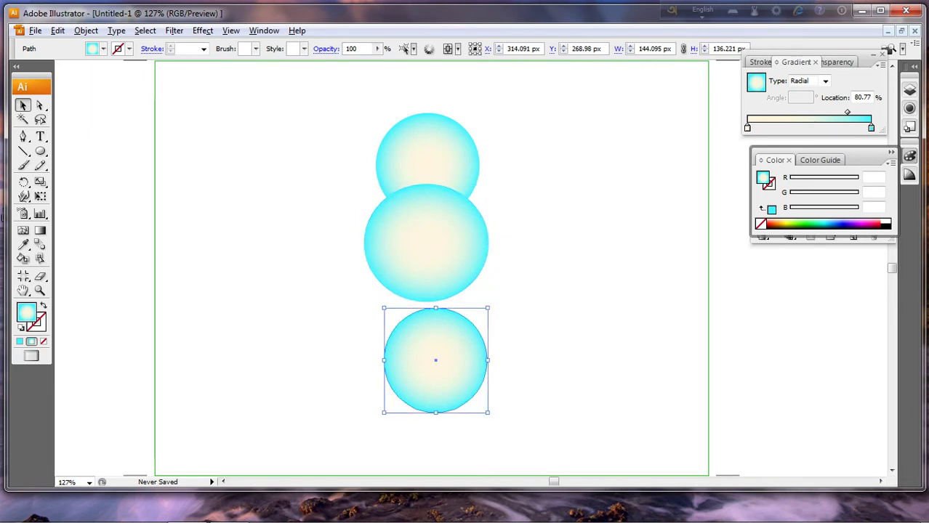
left_click_drag(488, 413, 539, 460)
left_click_drag(461, 383, 428, 347)
Step: Send the largest bottom circle to the back of the stack
right_click(455, 324)
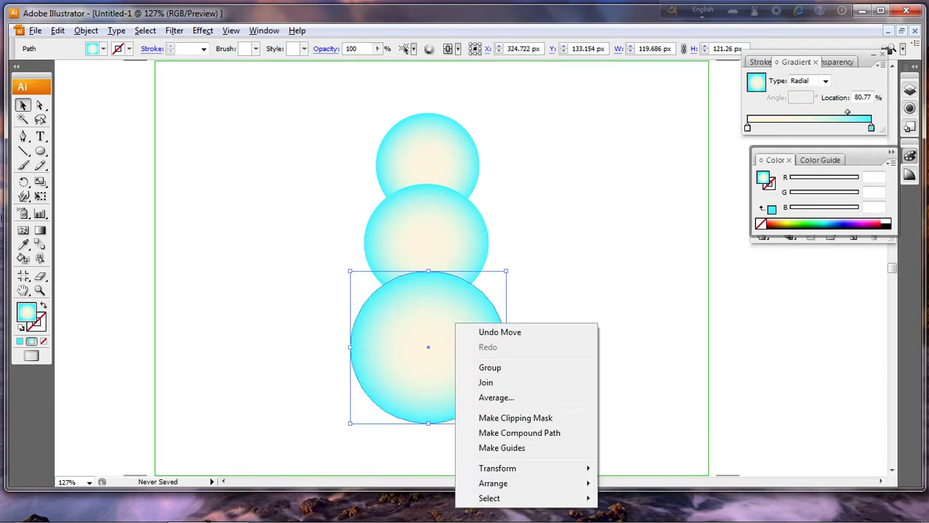
left_click(547, 292)
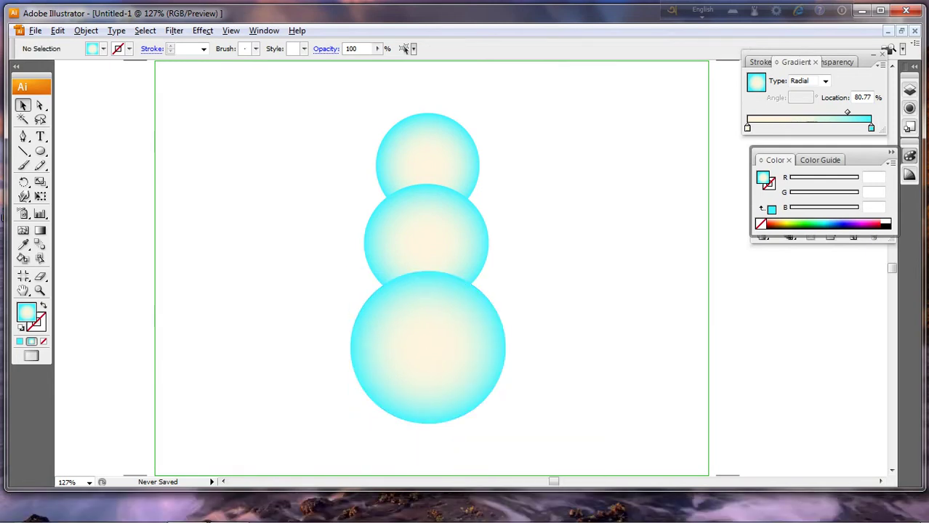
left_click(455, 336)
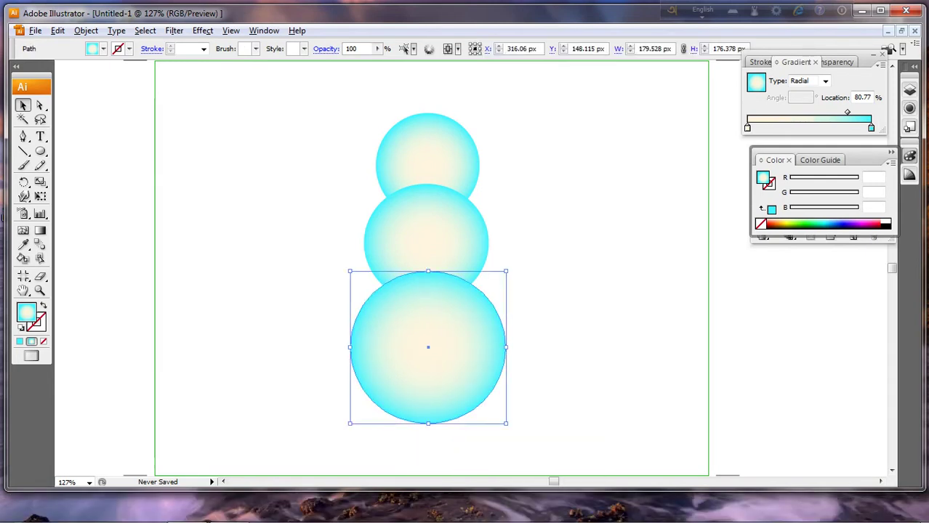
right_click(454, 298)
mouse_move(509, 459)
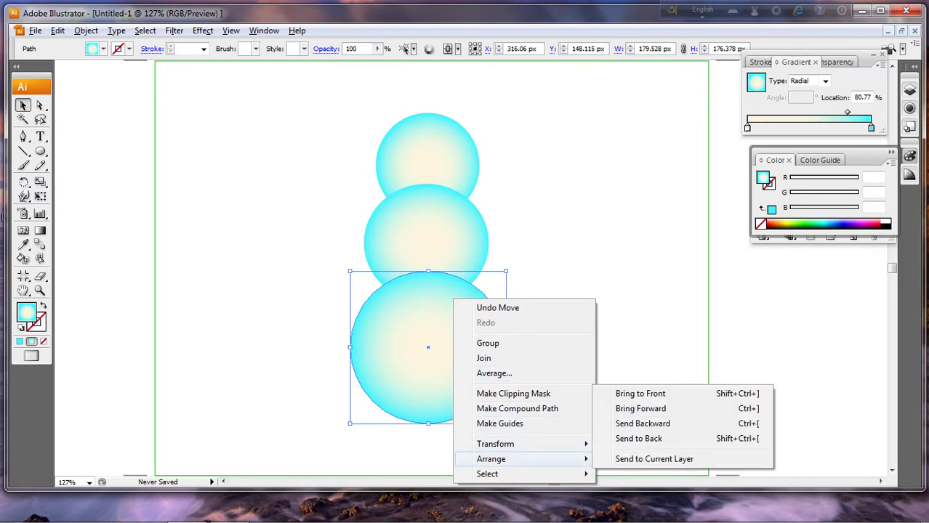
left_click(638, 438)
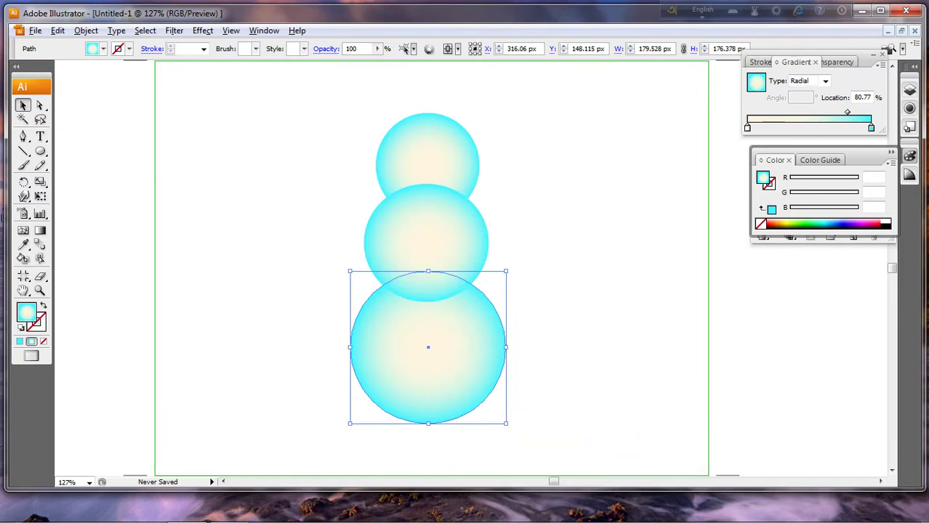
Step: Bring the top head circle to the front of the stack and deselect it
left_click(418, 233)
right_click(415, 229)
left_click(443, 160)
right_click(448, 157)
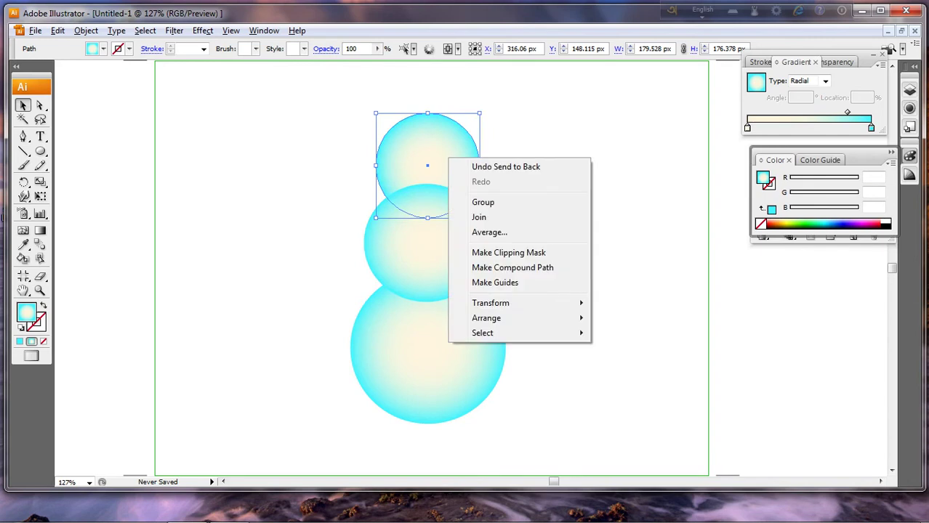
mouse_move(486, 318)
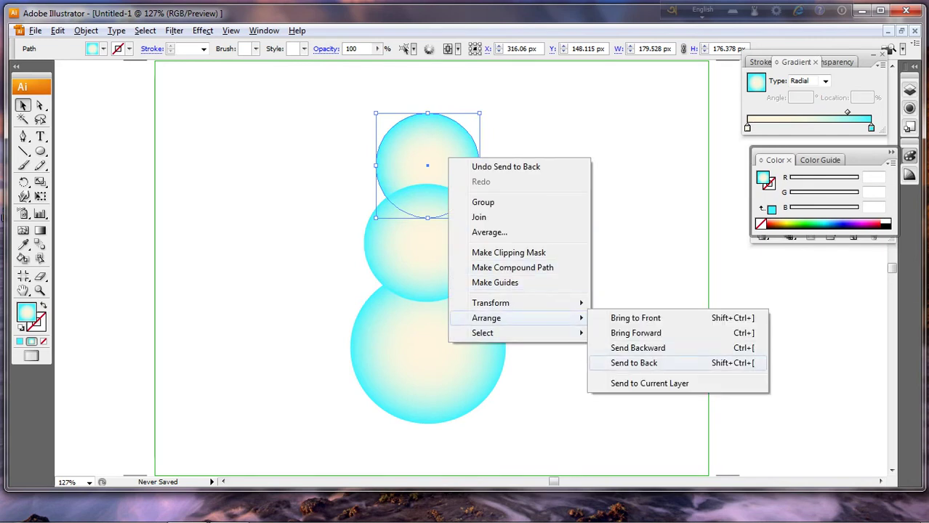
left_click(635, 318)
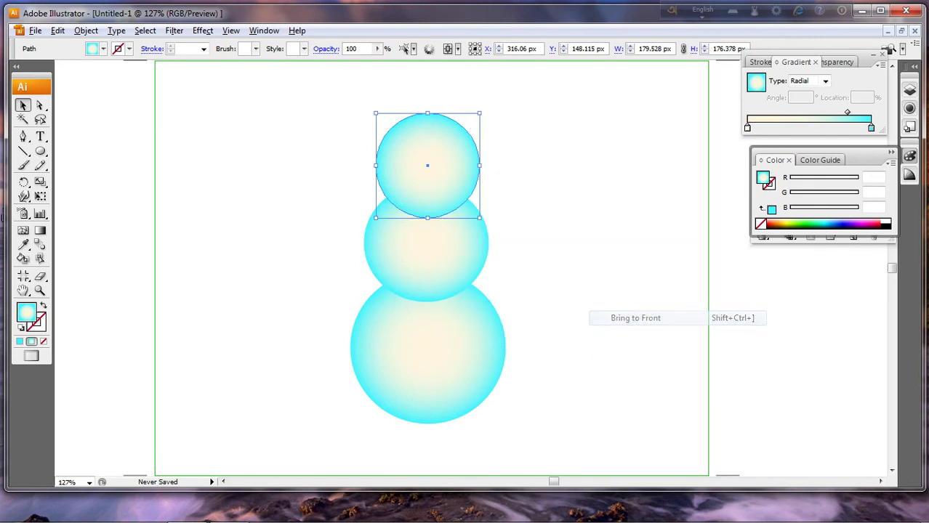
key("ctrl+shift+a")
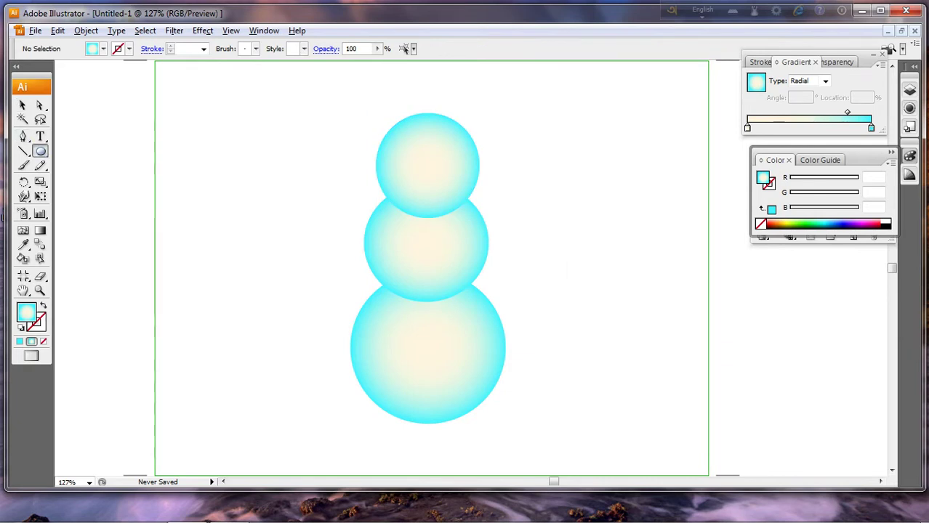
Step: Draw an ellipse about 41 by 45 px beside the snowman, with a near-black outer gradient colour (12, 0, 31) and midpoint at 37.36%
left_click(40, 151)
left_click_drag(212, 153, 247, 188)
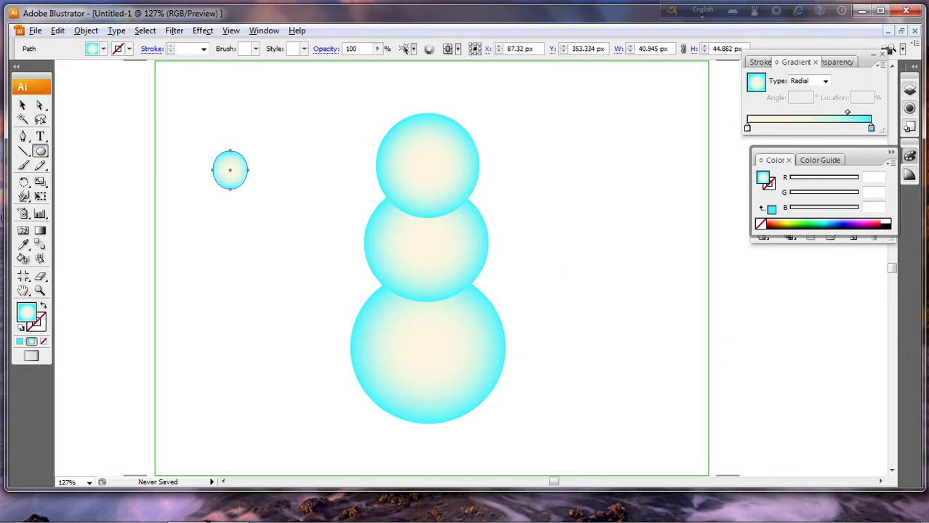
left_click(870, 128)
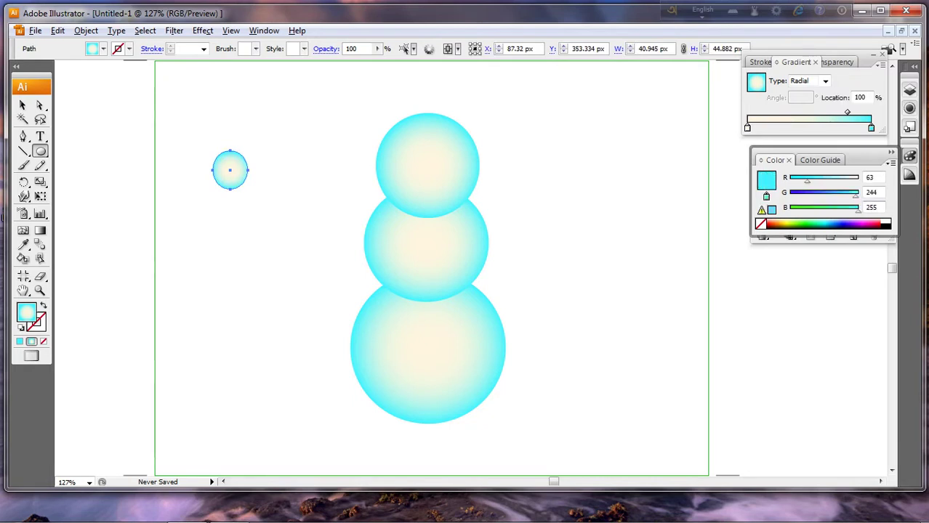
left_click(844, 229)
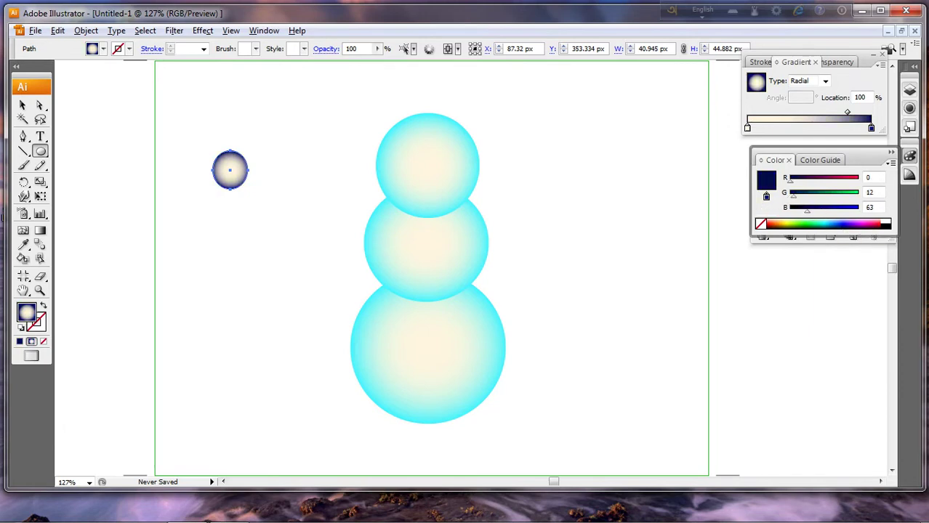
left_click(843, 231)
left_click(835, 226)
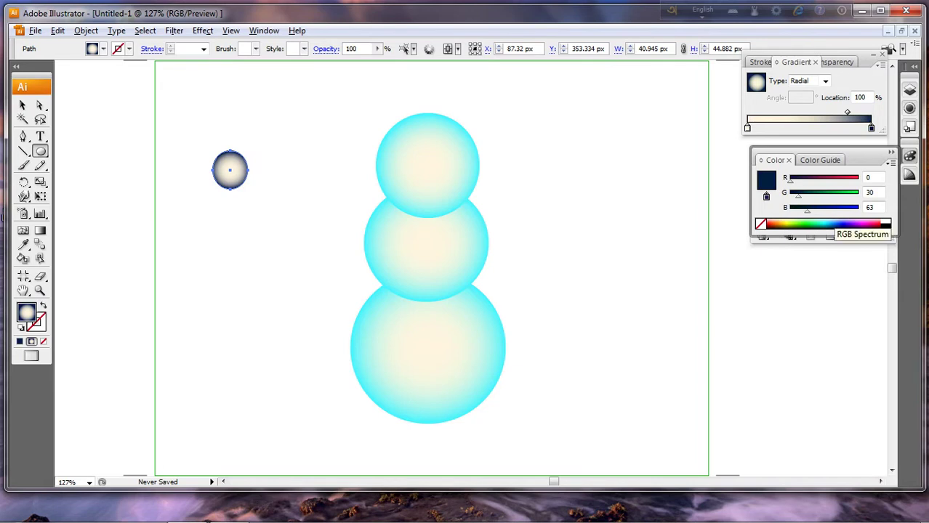
left_click(833, 227)
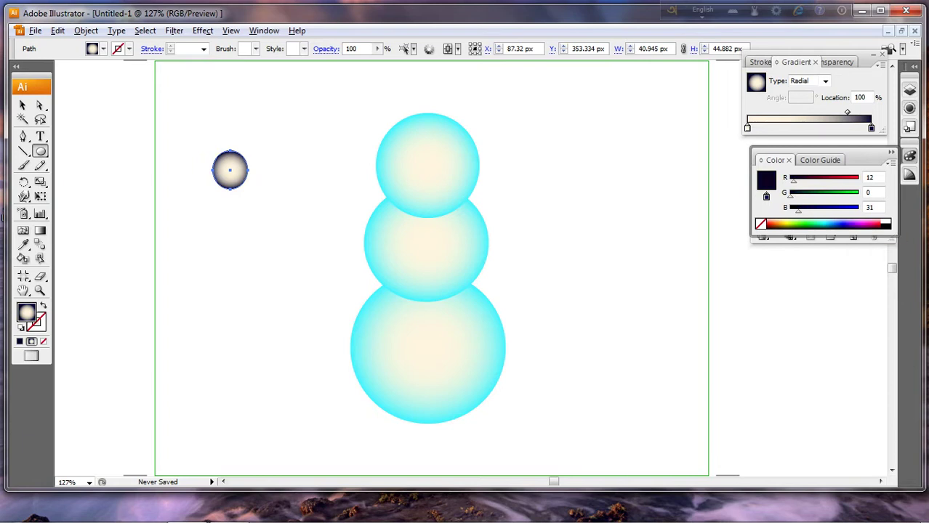
left_click_drag(848, 112, 791, 111)
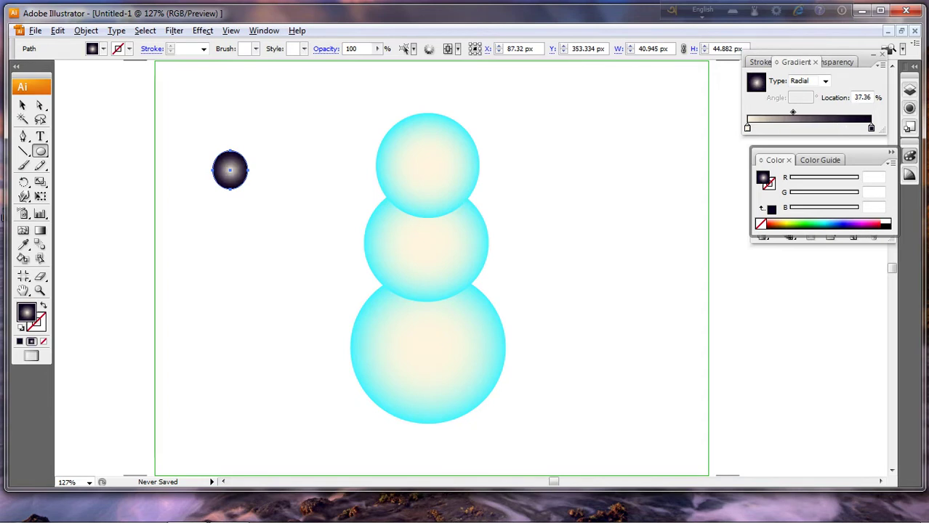
Step: Shrink the dark ellipse to about 21 by 23 px and paste one duplicate of it
key("v")
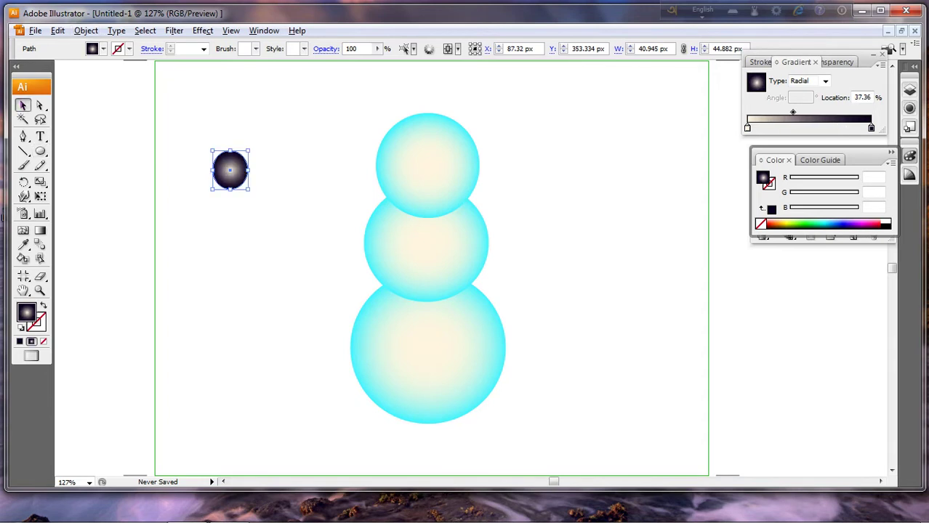
left_click_drag(248, 190, 239, 180)
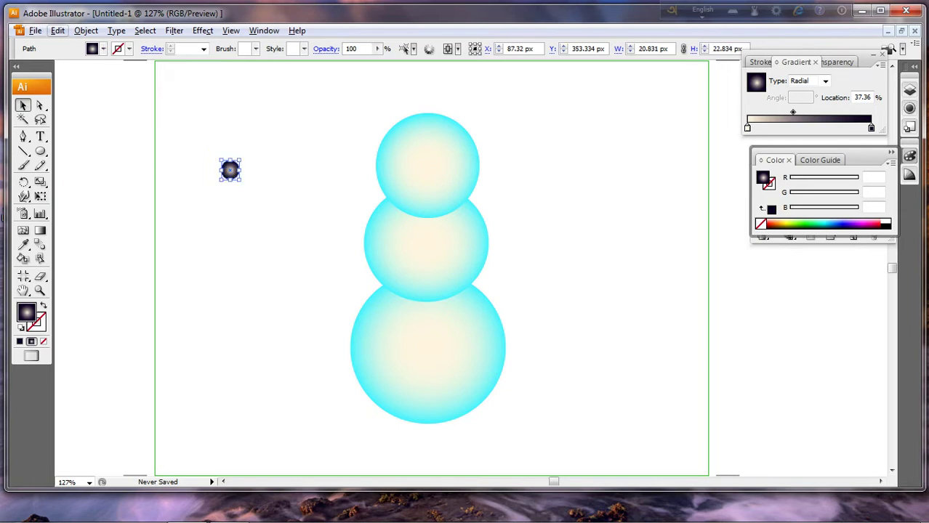
left_click(57, 31)
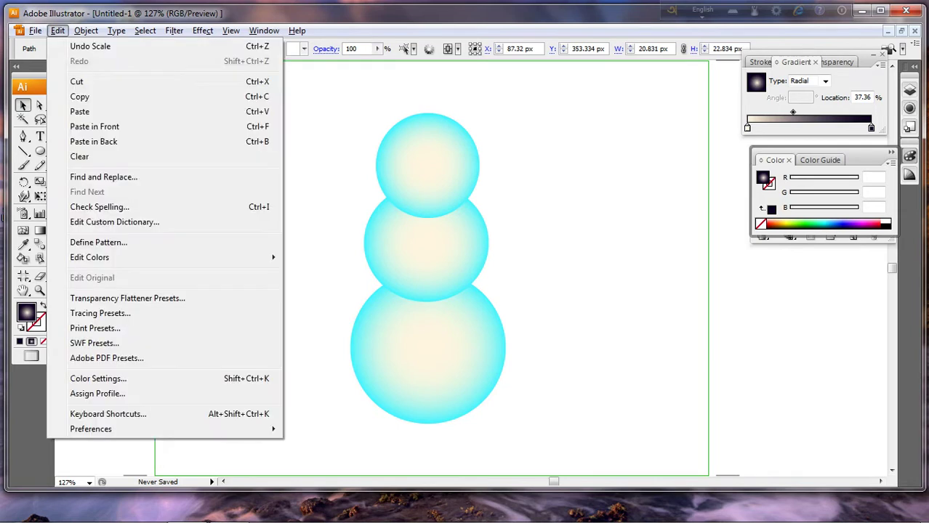
left_click(79, 96)
left_click(58, 31)
left_click(79, 111)
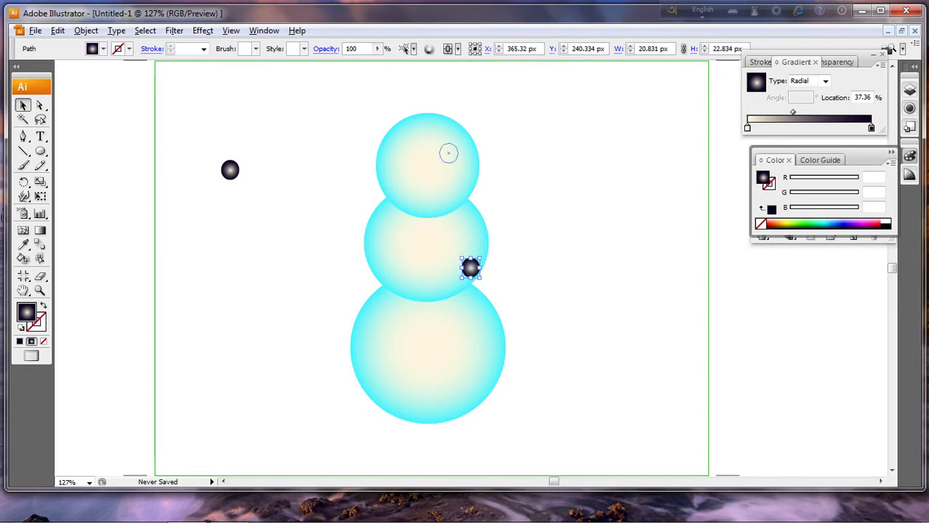
Step: Place the two dark ellipses side by side on the head circle as the snowman's eyes
left_click_drag(470, 269, 449, 154)
key("ctrl+shift+a")
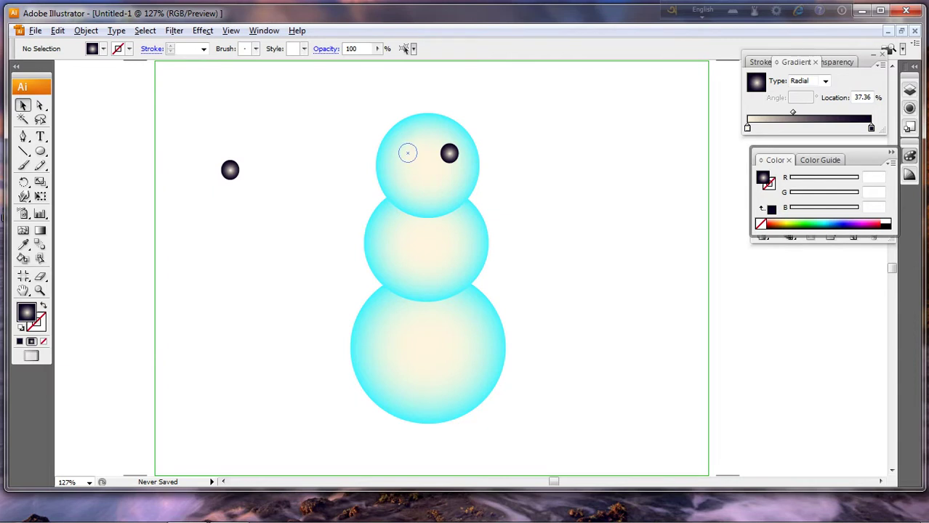
left_click_drag(230, 170, 407, 152)
key("ctrl+shift+a")
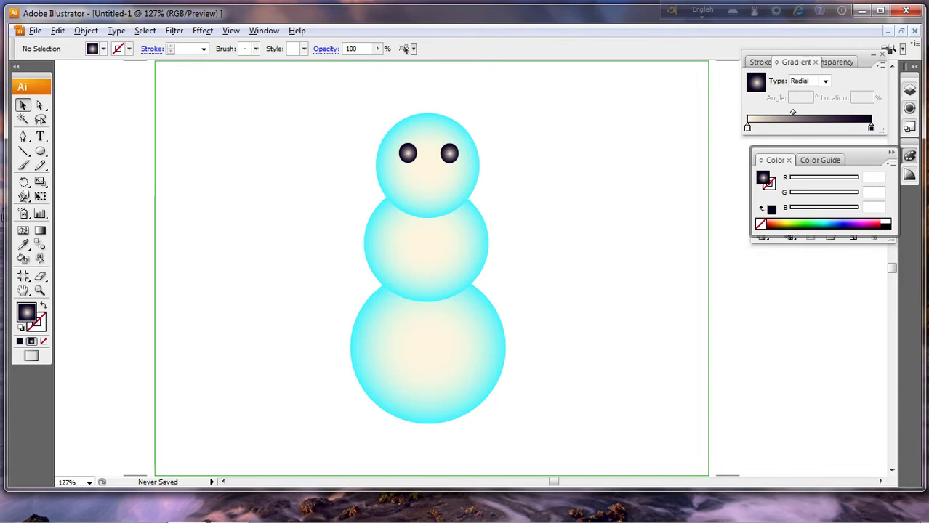
Step: Draw a small closed downward-pointing triangle in the empty area beside the snowman with the Pen tool
left_click(23, 136)
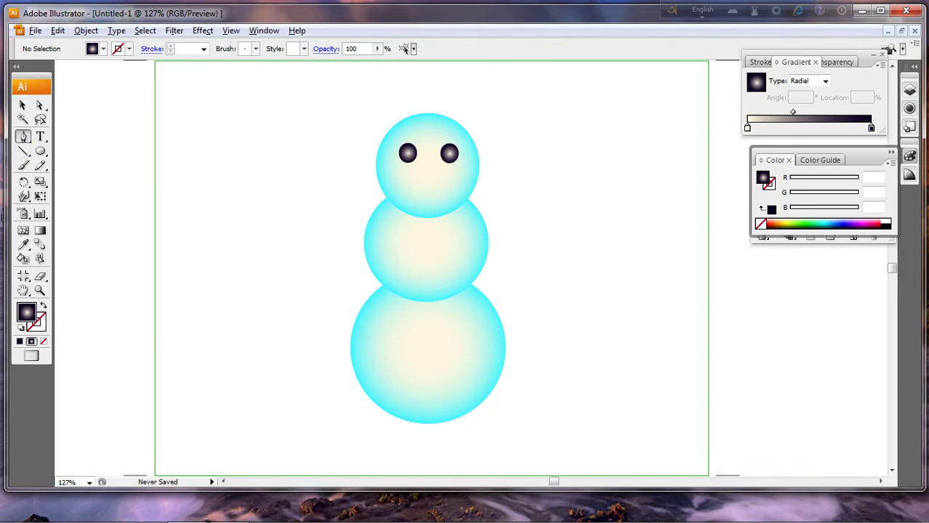
left_click(227, 203)
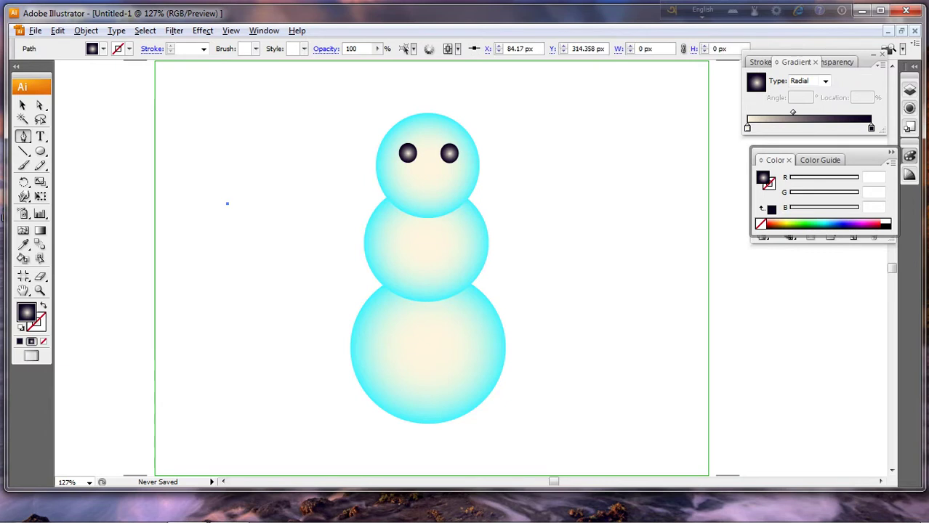
left_click(254, 203)
left_click(236, 238)
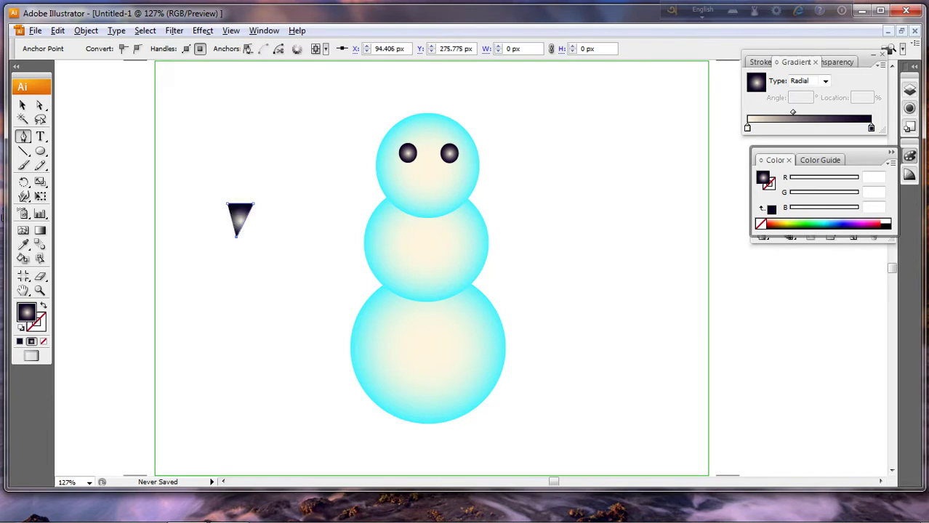
left_click(228, 204)
Step: Give the triangle a linear gradient whose end stop at 100% is dark red (127, 0, 36)
left_click(825, 80)
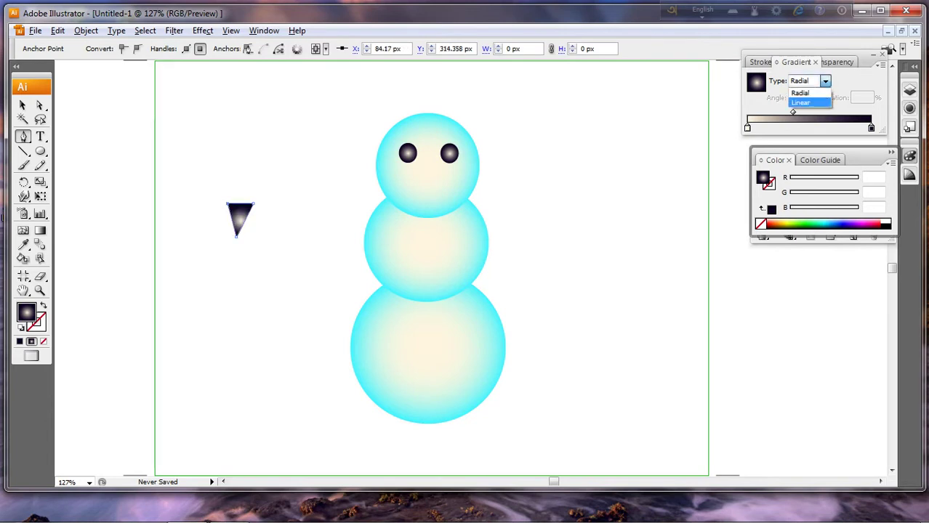
left_click(799, 101)
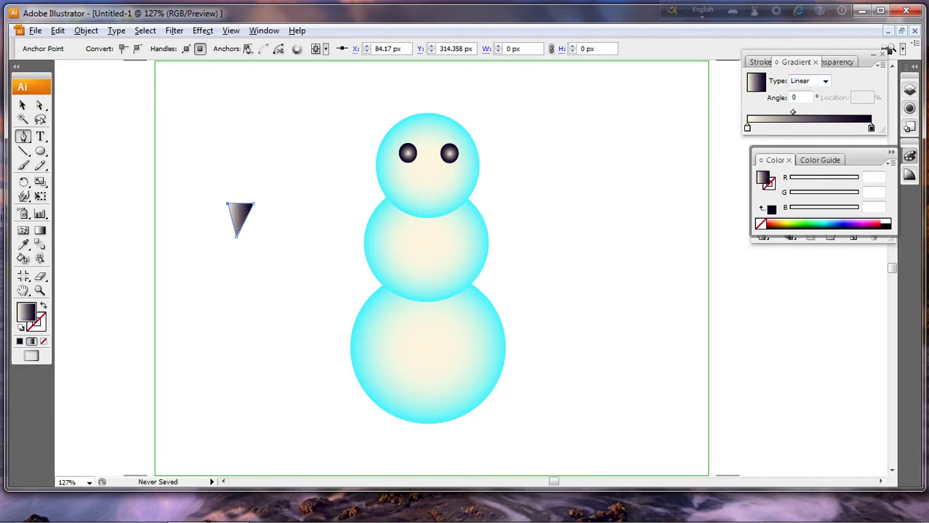
left_click(871, 128)
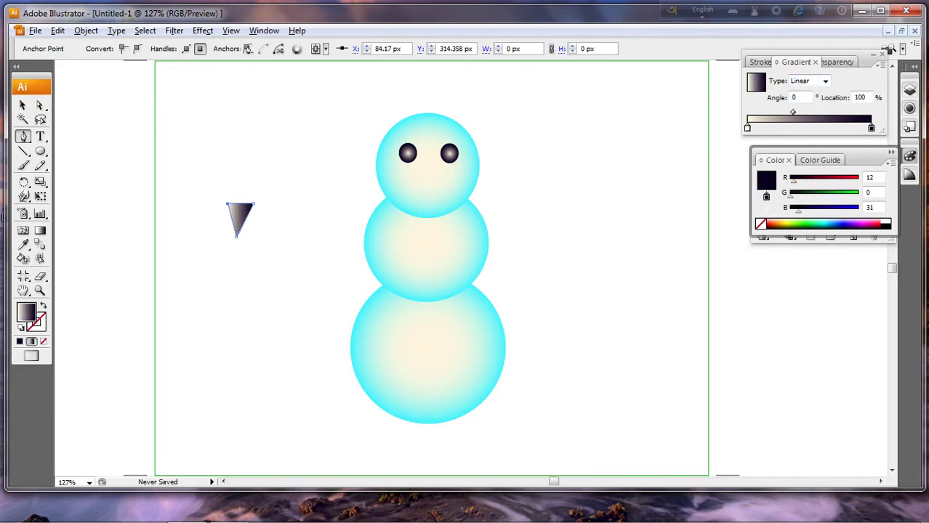
left_click(872, 227)
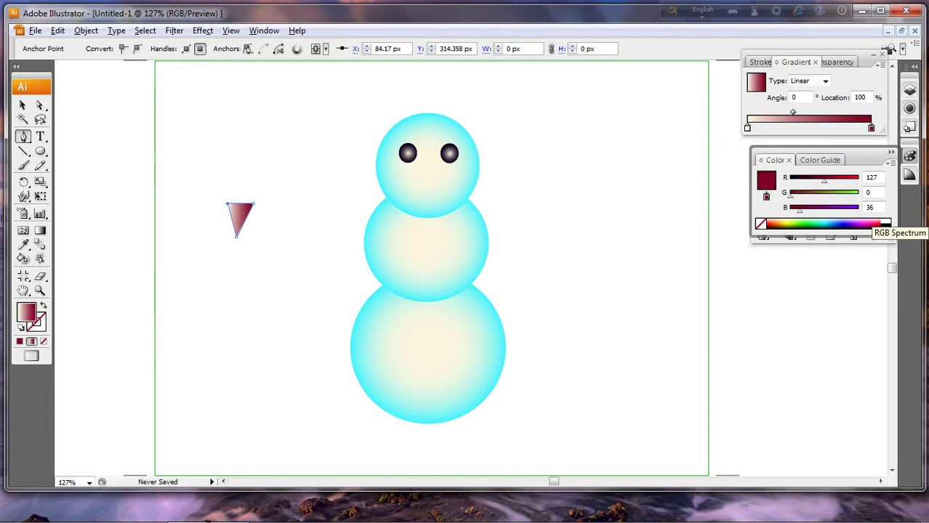
Step: Set the triangle gradient's start stop to orange (255, 111, 63) and its midpoint to 60.44%
left_click(747, 128)
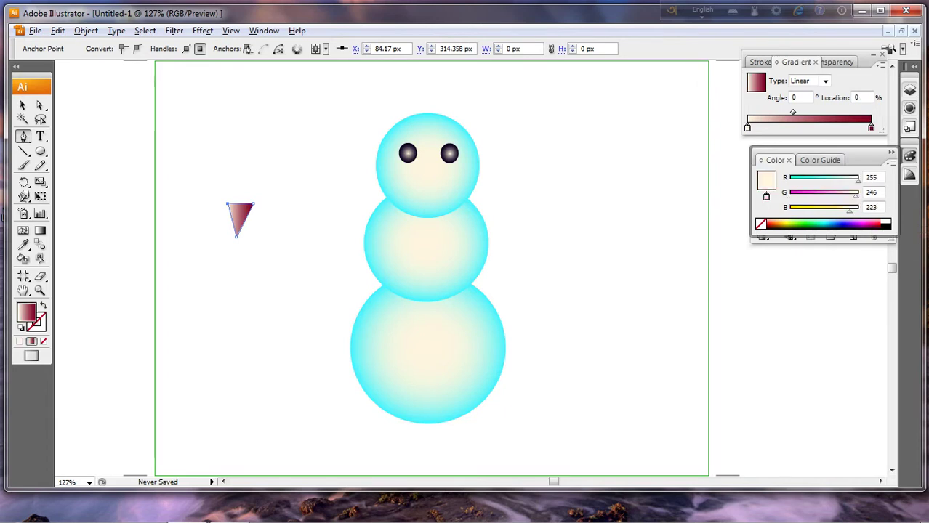
left_click(772, 225)
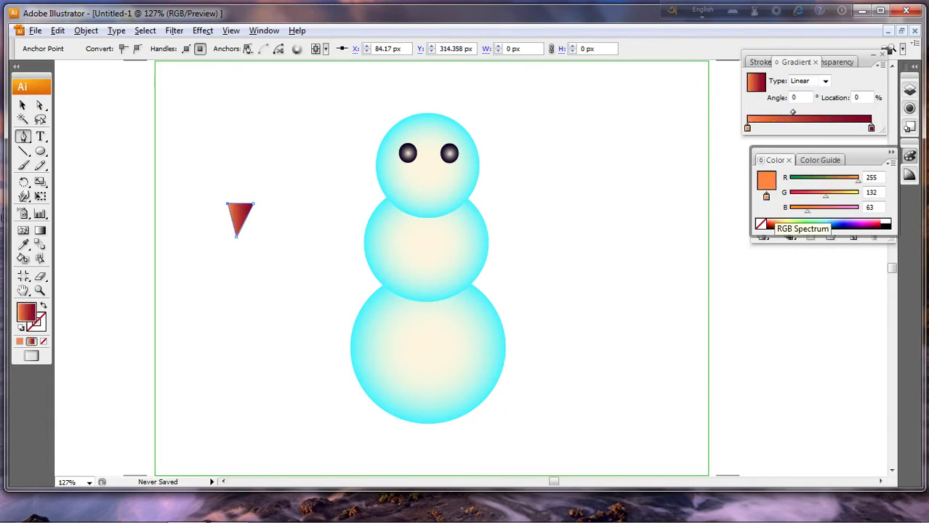
left_click(767, 225)
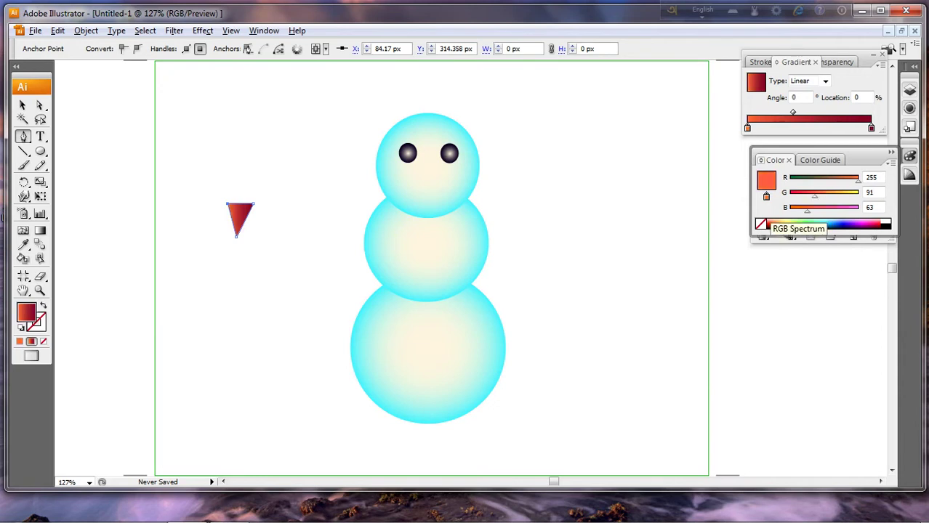
left_click(766, 225)
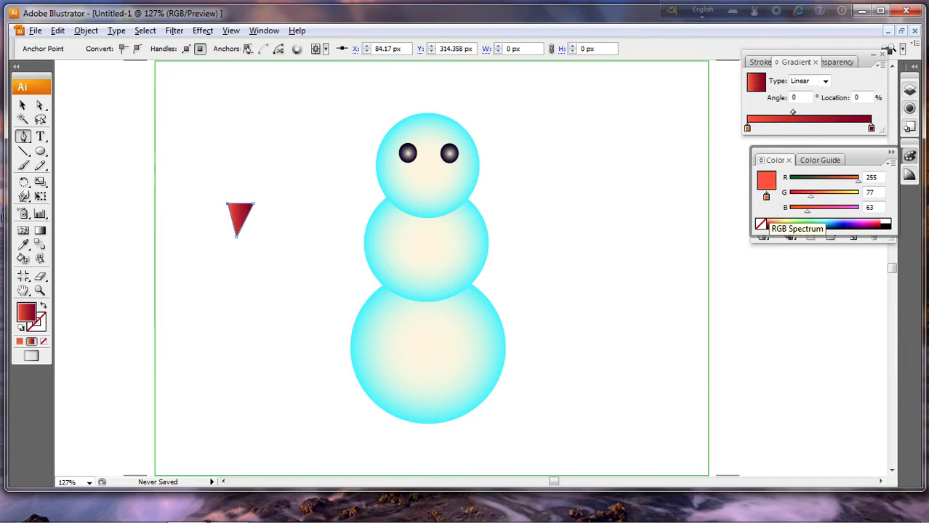
left_click(769, 225)
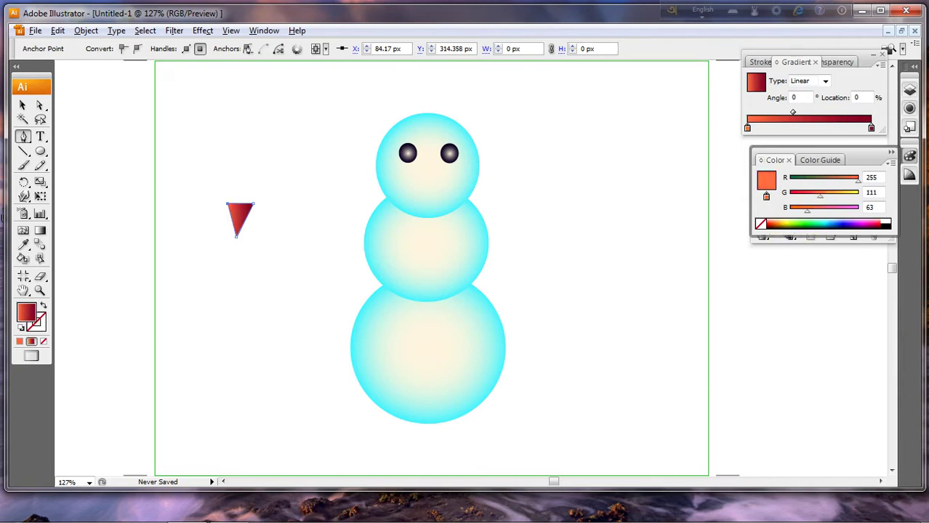
left_click_drag(793, 113, 834, 113)
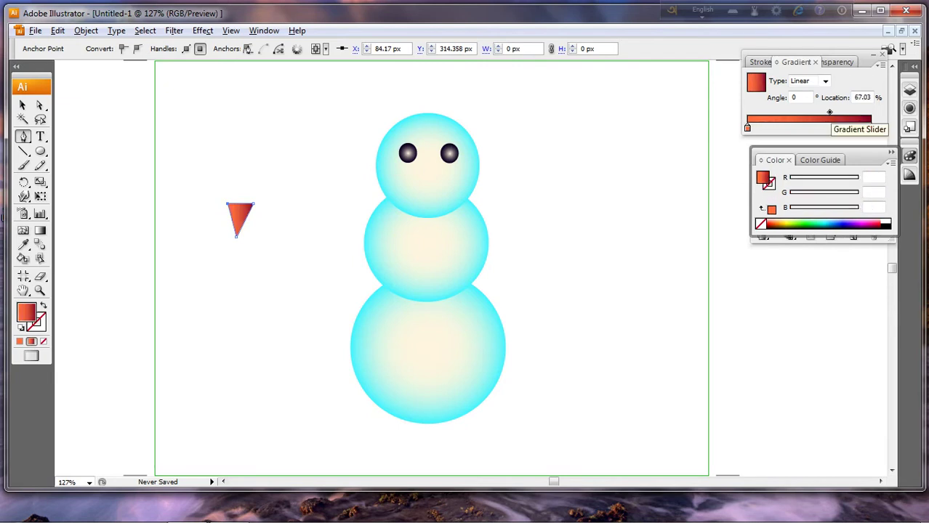
left_click_drag(829, 112, 826, 112)
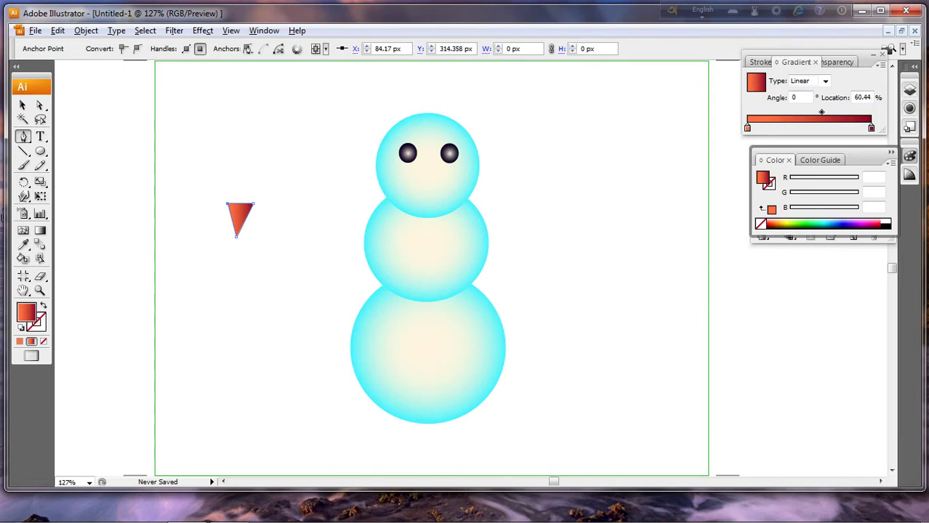
Step: Narrow the triangle and place it on the head just below and between the eyes as the nose
key("v")
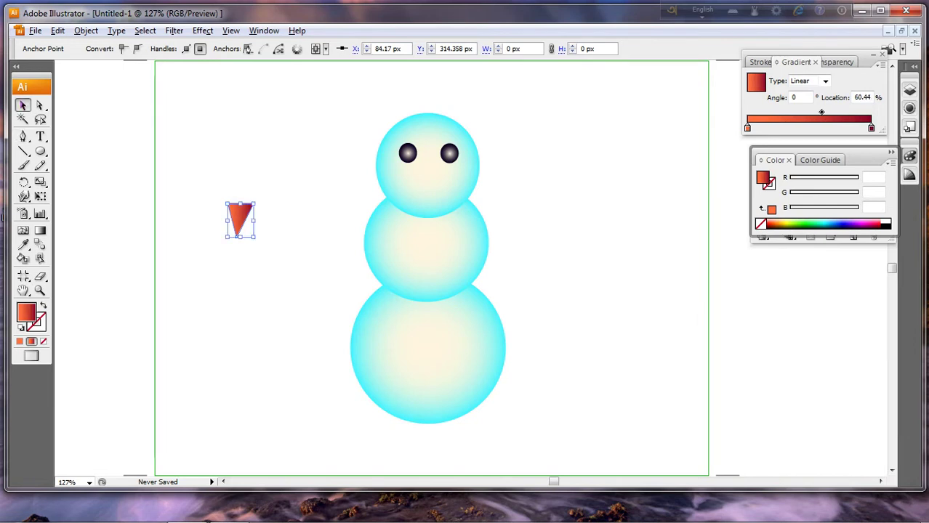
left_click_drag(254, 220, 430, 184)
key("ctrl+shift+a")
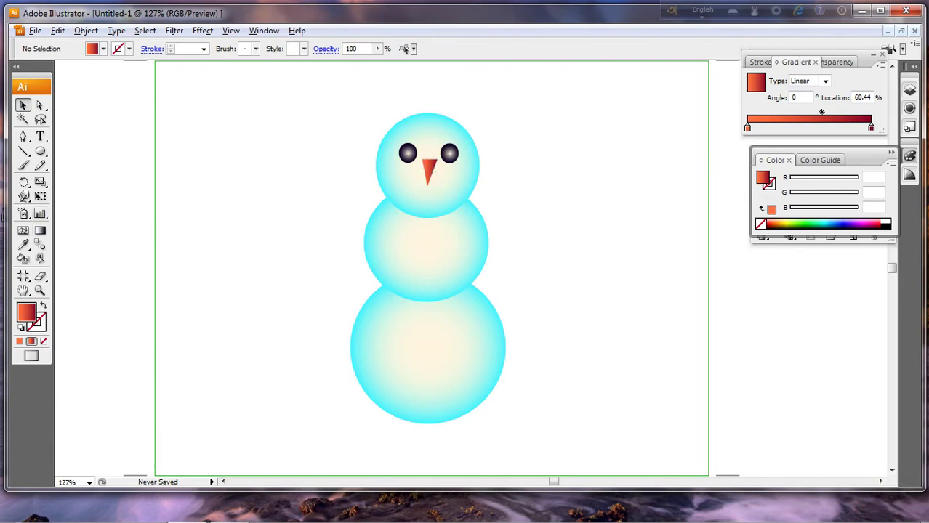
Step: Set the fill to none and the stroke colour to near-black 070002
left_click(43, 341)
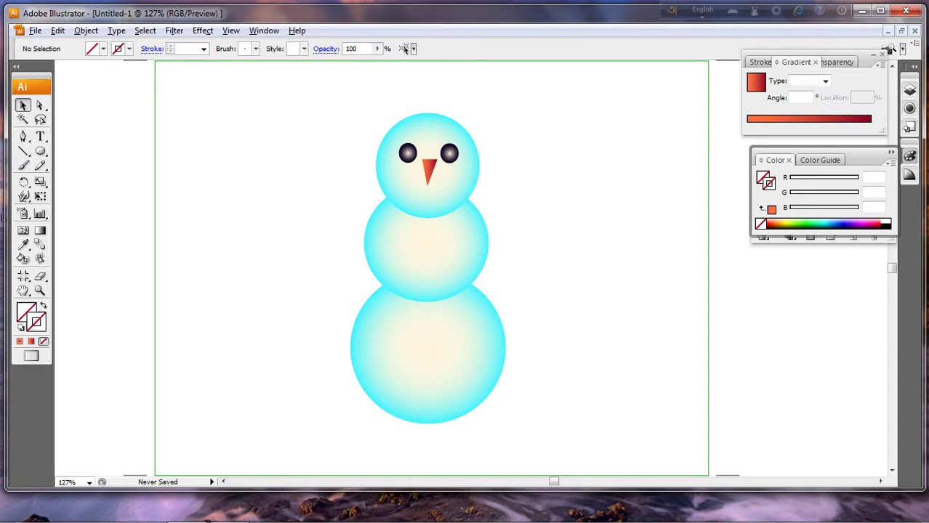
double_click(26, 313)
left_click(457, 338)
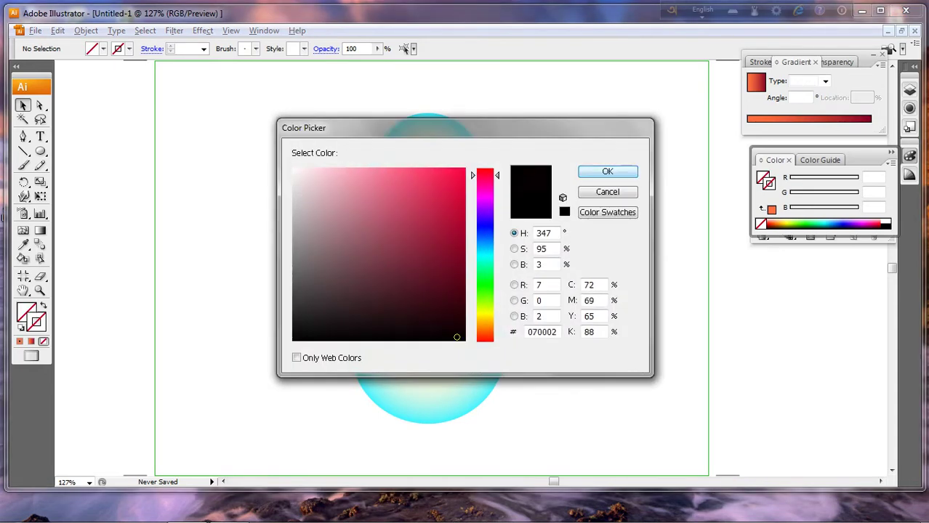
left_click(608, 171)
Step: Draw an open smile-shaped curve about 54 by 19 px beside the snowman with the Pen tool
left_click(22, 136)
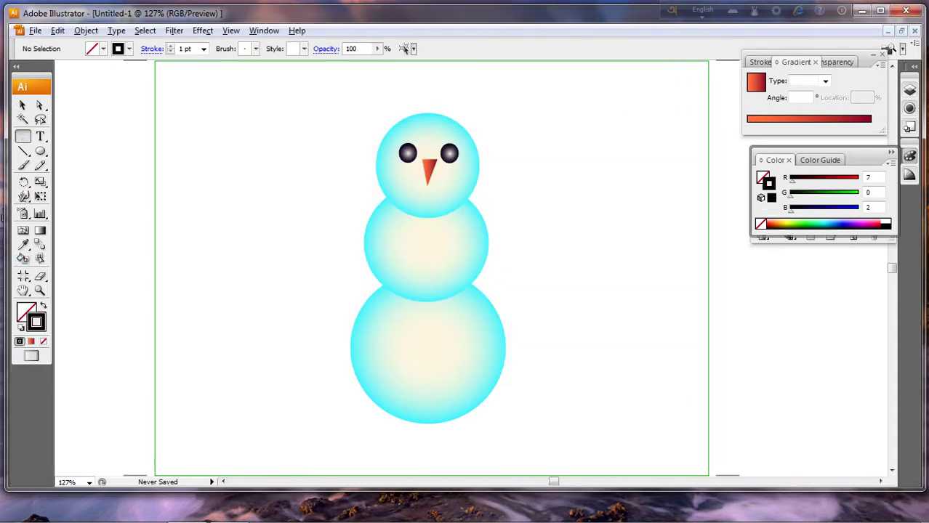
left_click(206, 215)
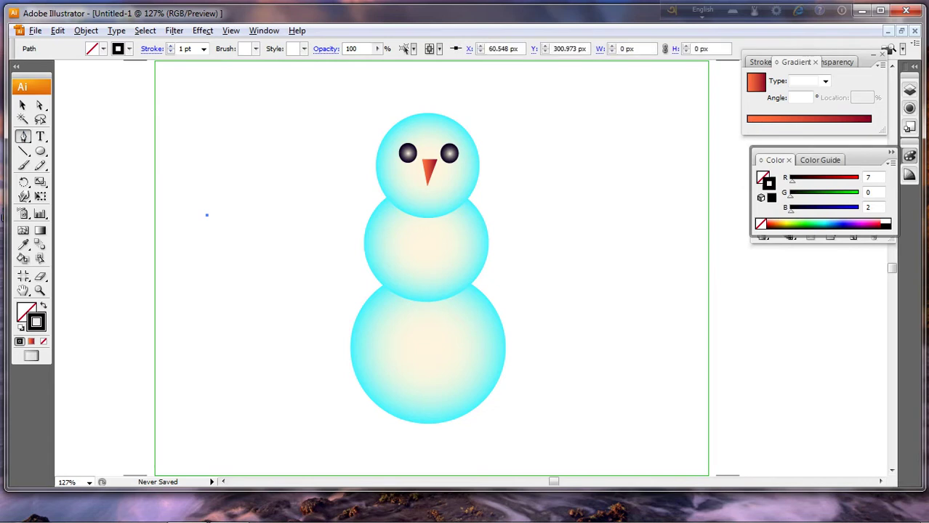
left_click_drag(252, 215, 279, 178)
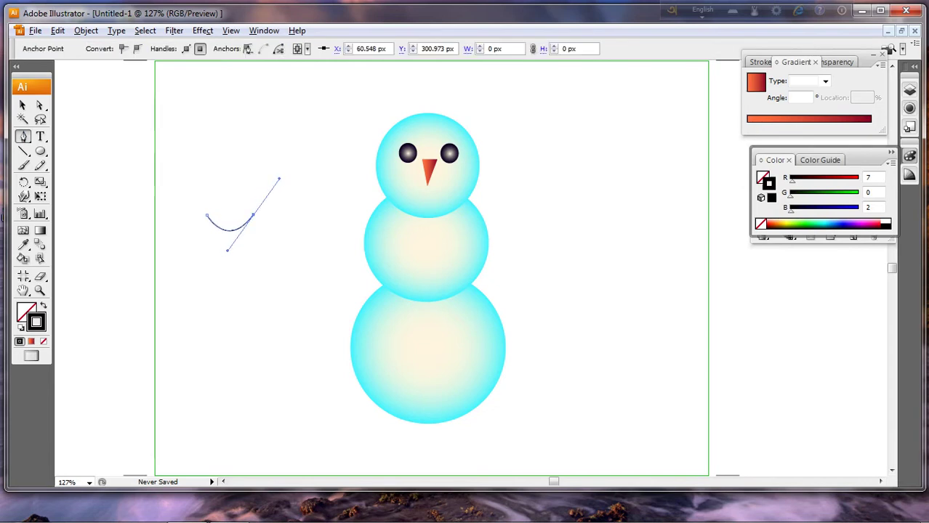
key("v")
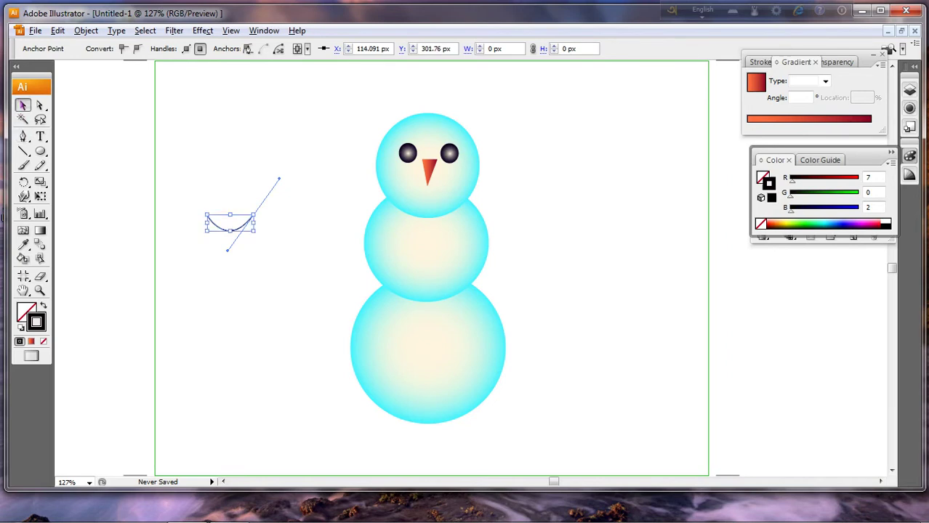
key("ctrl+shift+a")
Step: Set the smile curve's stroke to 3 pt and place it below the nose as the mouth
left_click(230, 230)
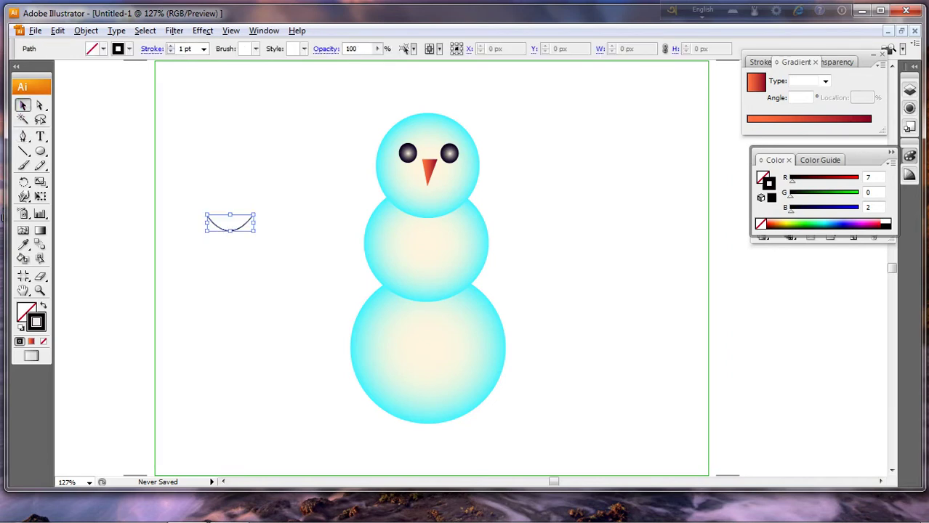
left_click(203, 49)
key("Down")
key("Down")
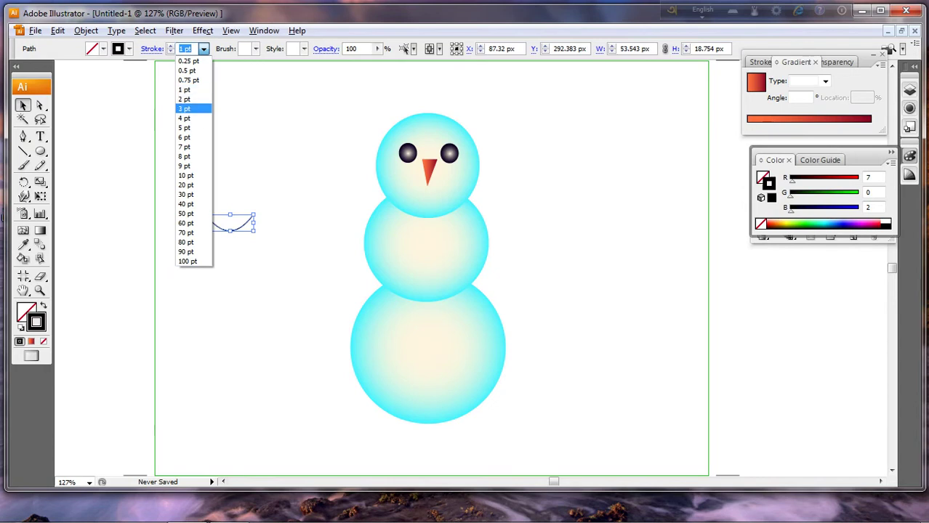
key("Return")
key("ctrl+shift+a")
left_click_drag(336, 227, 429, 194)
key("ctrl+shift+a")
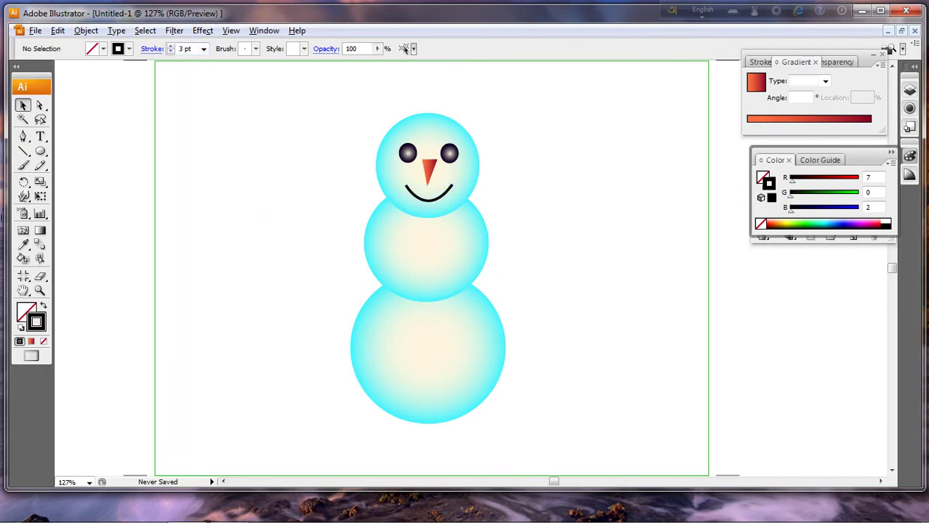
Step: Draw a straight diagonal line rising toward the snowman's head in the empty area beside it, as an arm
key("p")
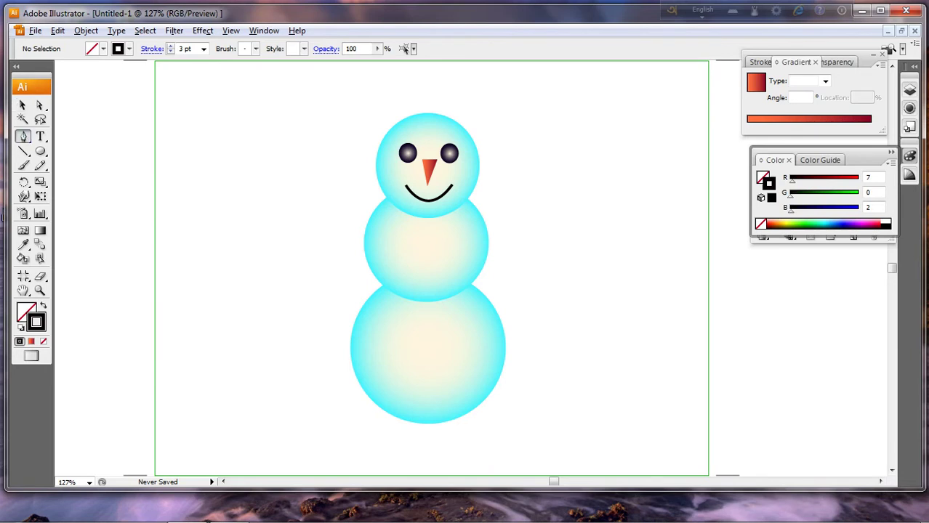
left_click(216, 239)
left_click(306, 151)
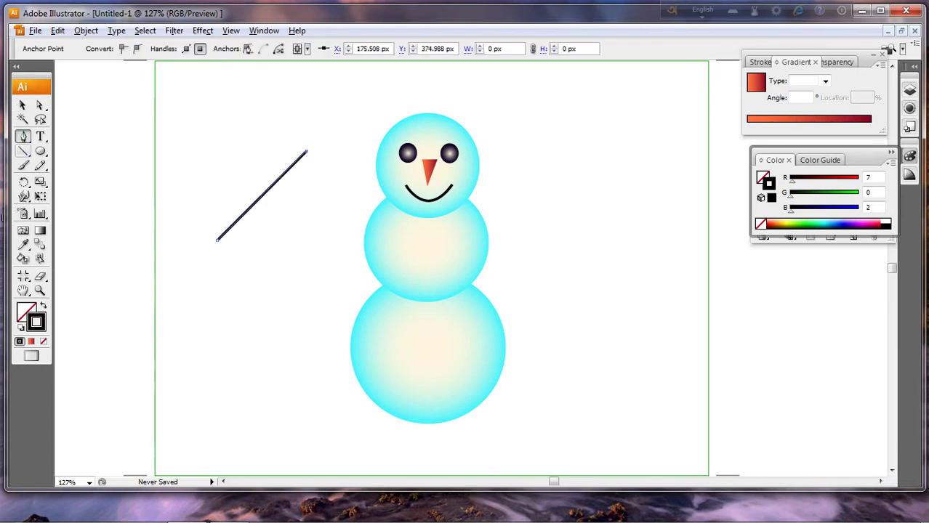
key("v")
key("ctrl+shift+a")
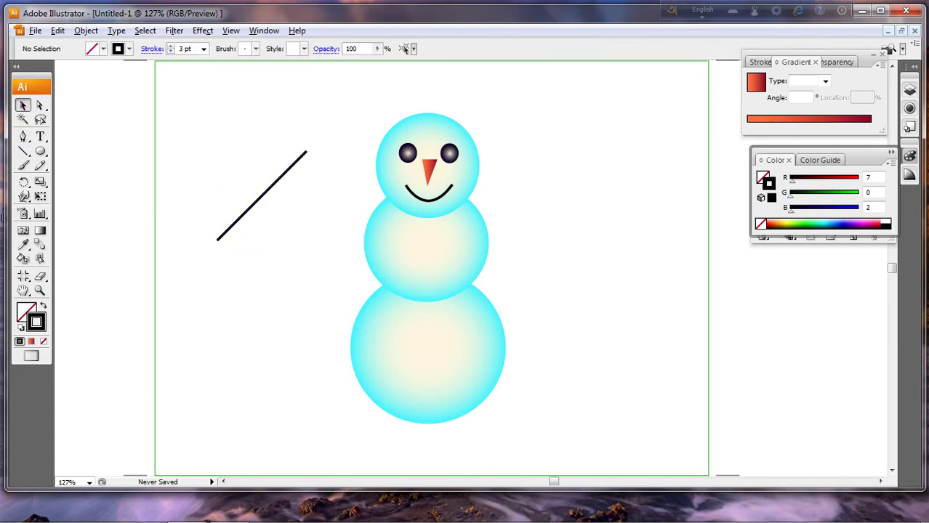
Step: Draw a short twig line branching from the middle of the arm and nudge it to meet the arm
key("p")
left_click(269, 191)
left_click(299, 184)
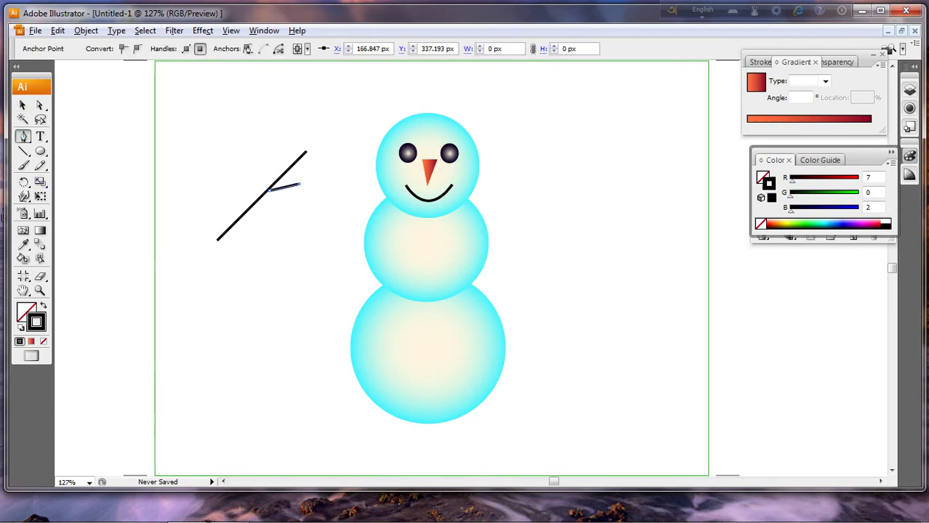
key("v")
key("ctrl+shift+a")
left_click_drag(185, 105, 189, 174)
left_click(285, 186)
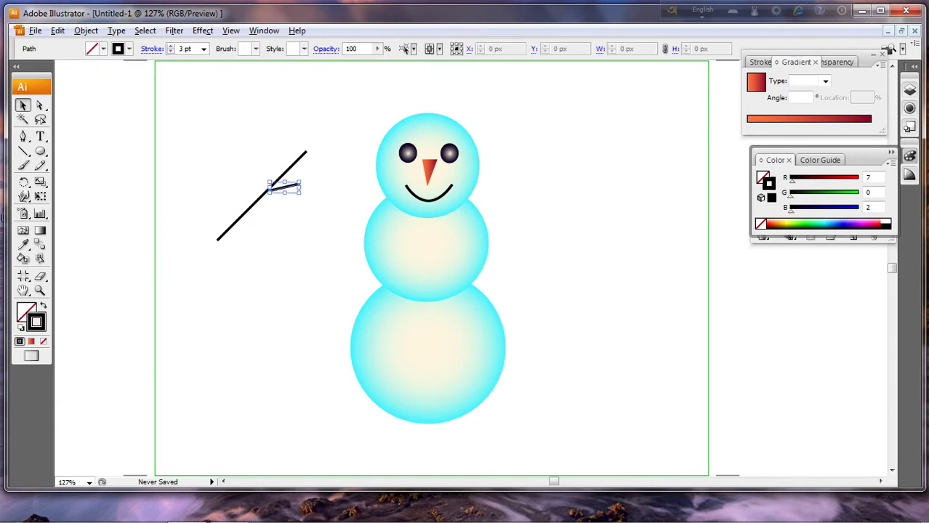
key("ctrl+shift+a")
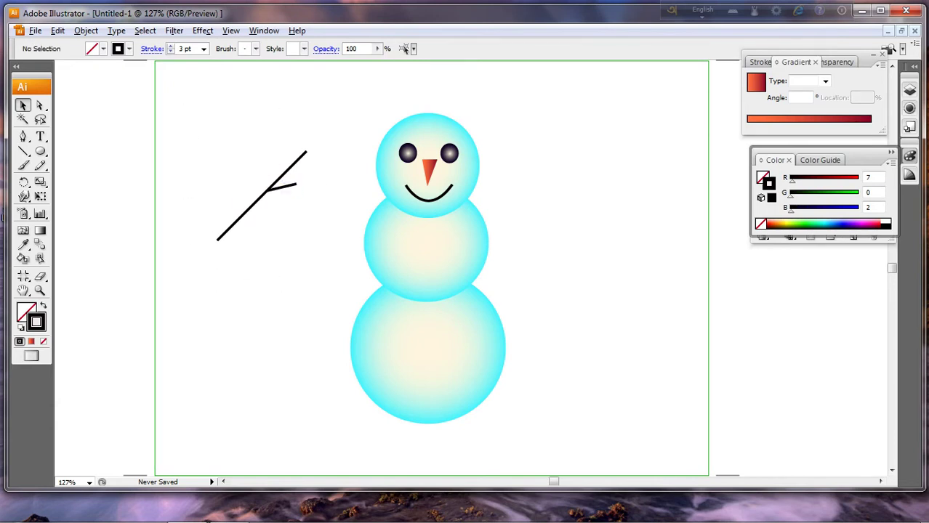
Step: Set the stroke of the arm line and its twig to dark brown (R 61, G 27, B 4)
left_click_drag(185, 112, 321, 283)
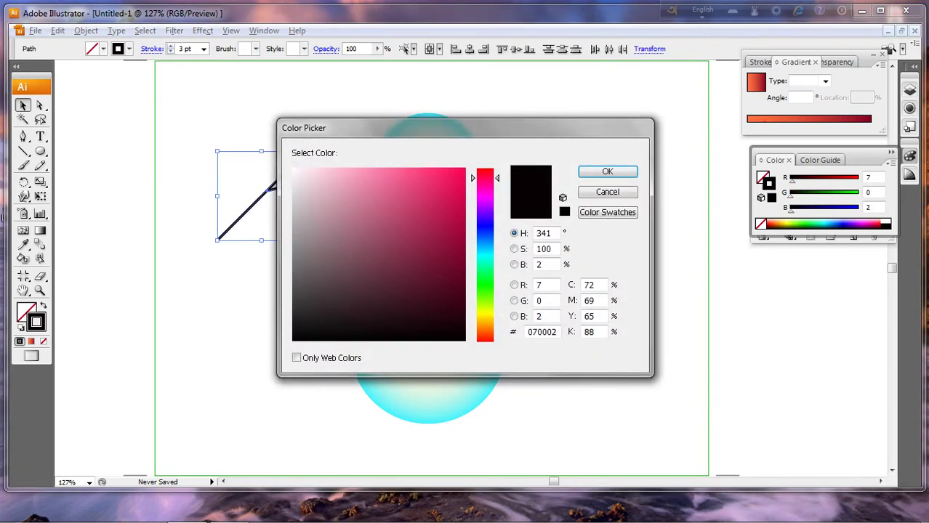
left_click(451, 292)
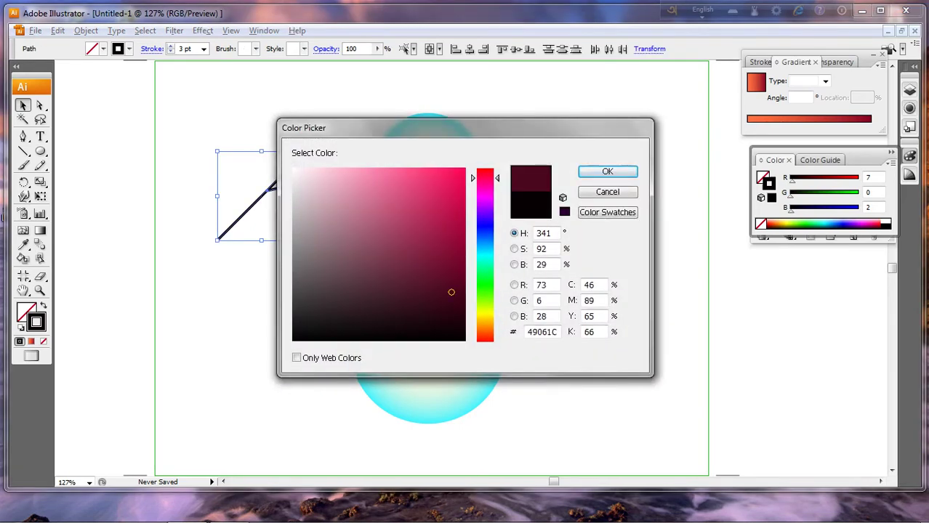
left_click_drag(485, 177, 484, 331)
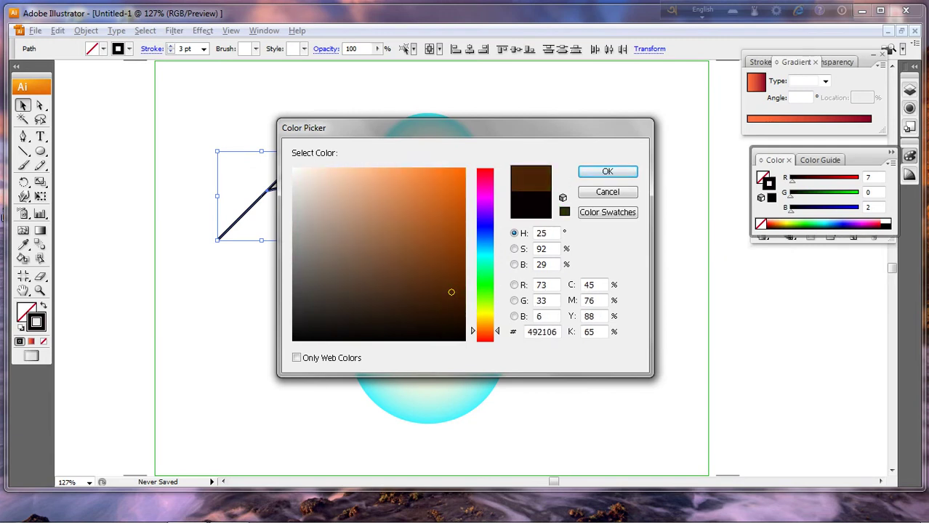
left_click_drag(451, 292, 454, 307)
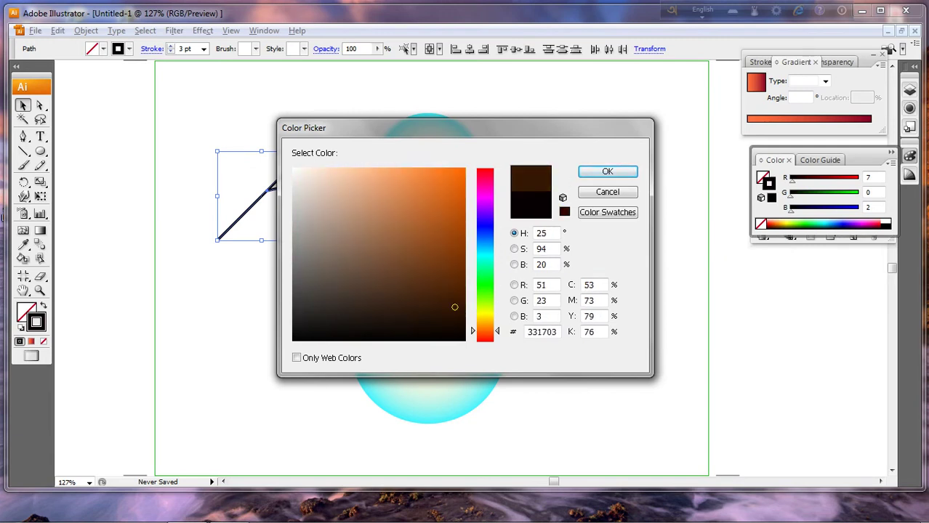
left_click(454, 299)
left_click(607, 172)
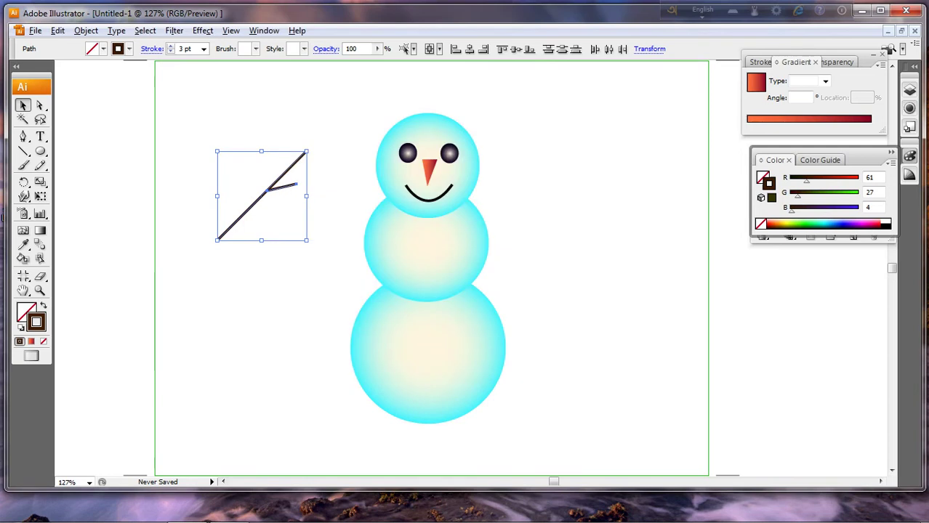
left_click(581, 196)
Step: Group the arm line with its twig and place the group against the right edge of the snowman's middle circle
left_click_drag(197, 102, 317, 295)
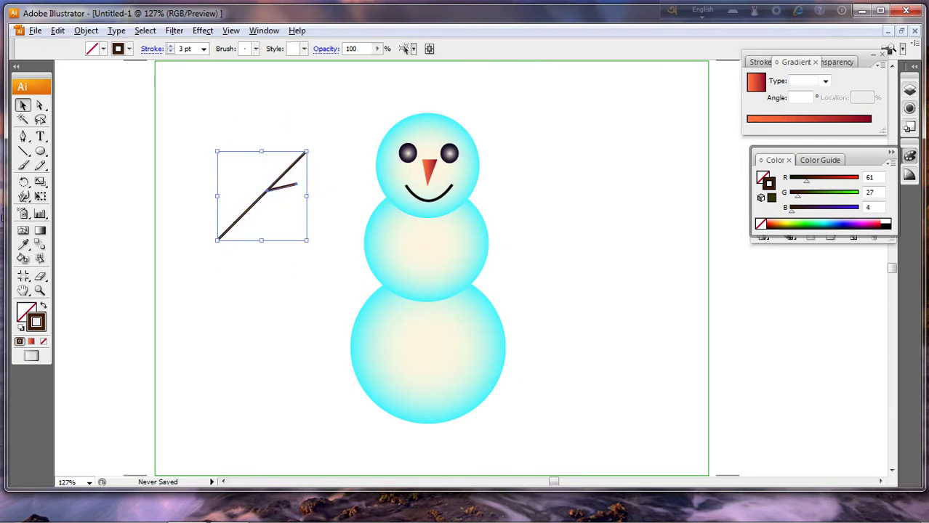
right_click(268, 176)
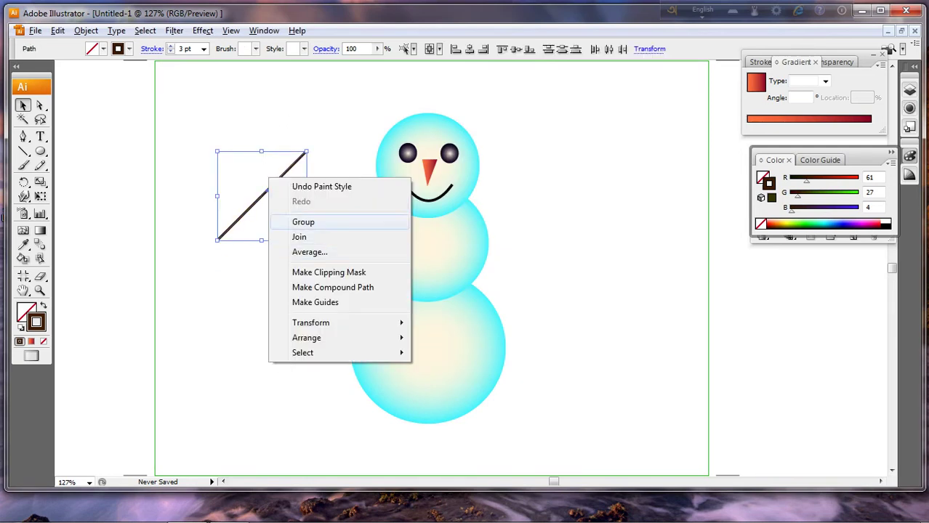
left_click(303, 221)
left_click_drag(283, 188, 544, 175)
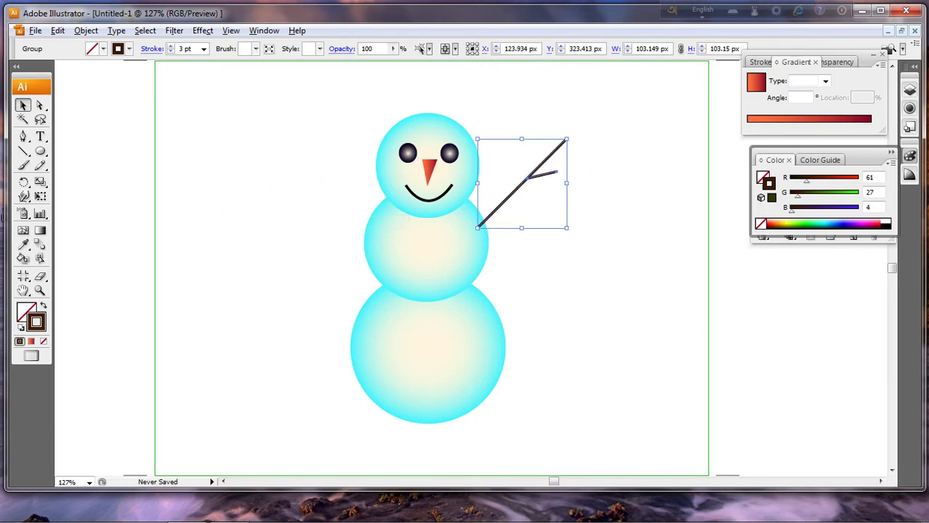
Step: Duplicate the arm group, mirror the copy and place it on the left side of the snowman's middle circle
left_click(57, 31)
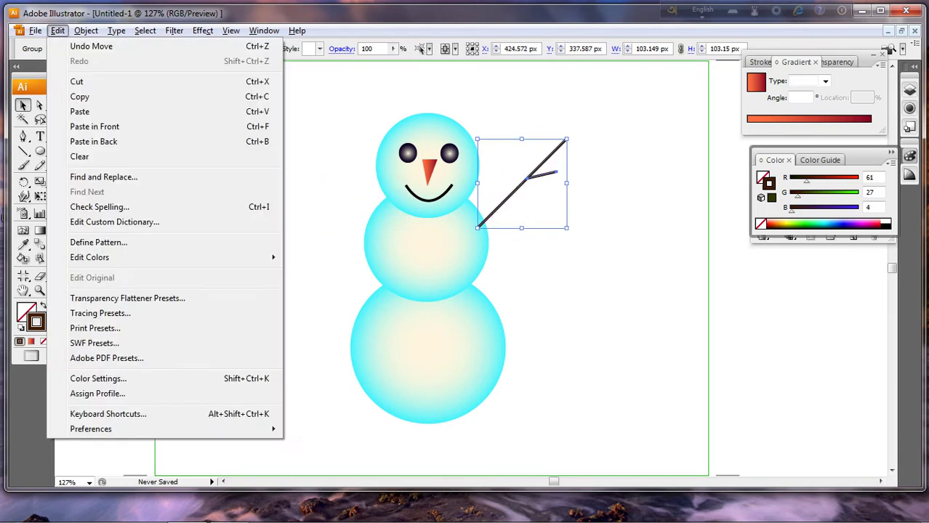
left_click(80, 97)
left_click(57, 31)
left_click(80, 111)
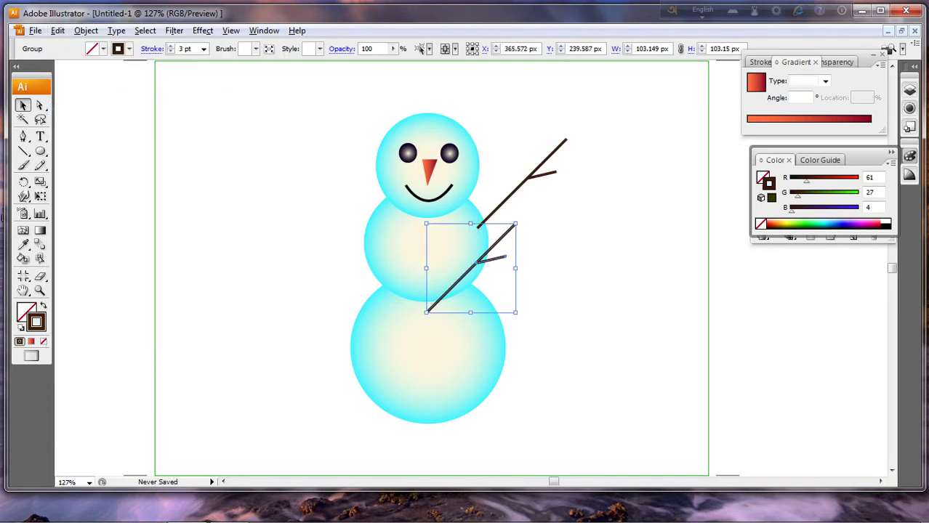
left_click_drag(515, 268, 326, 187)
Step: Send both arm groups to the back, behind the snowman's body, and clear the selection
right_click(327, 186)
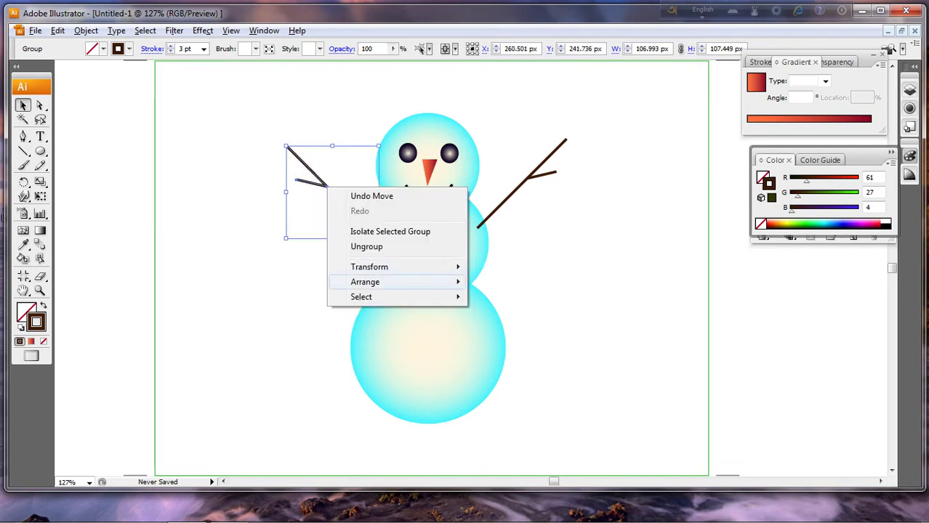
mouse_move(367, 282)
left_click(510, 327)
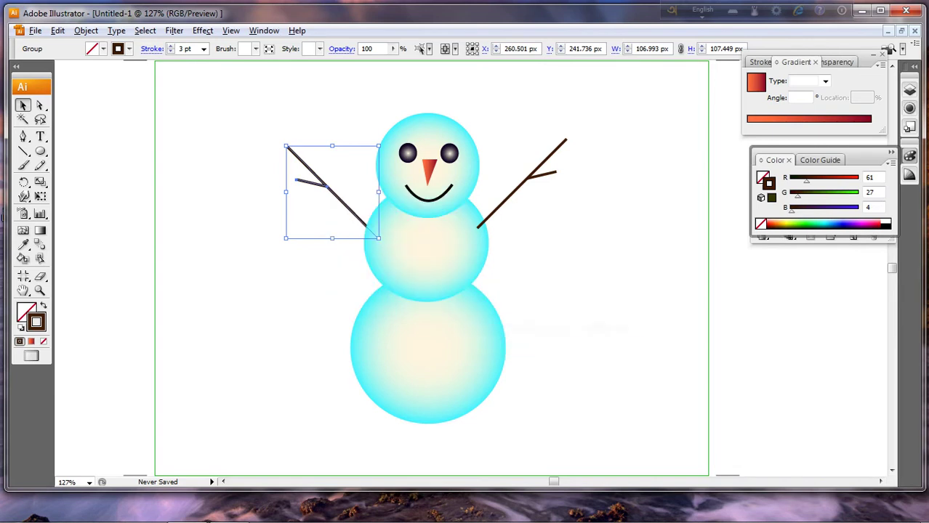
left_click(529, 178)
right_click(529, 178)
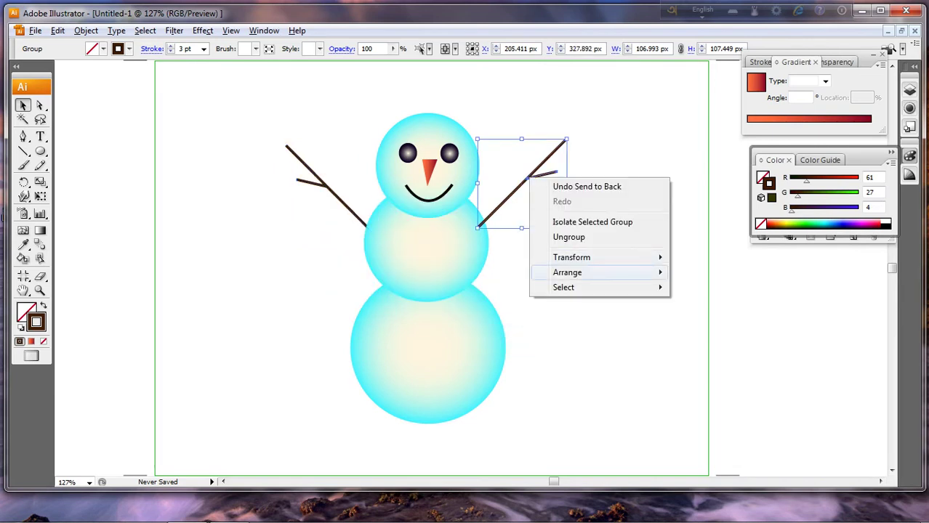
mouse_move(581, 272)
left_click(712, 317)
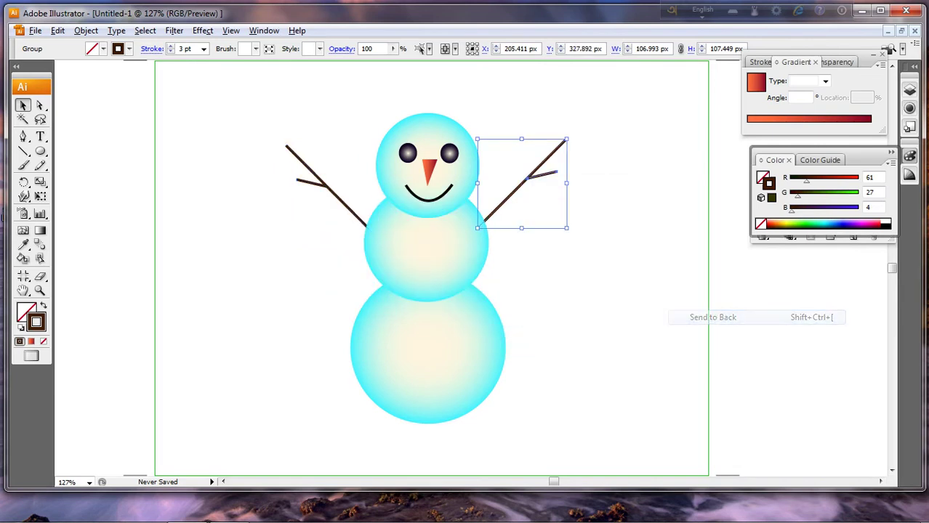
key("ctrl+shift+a")
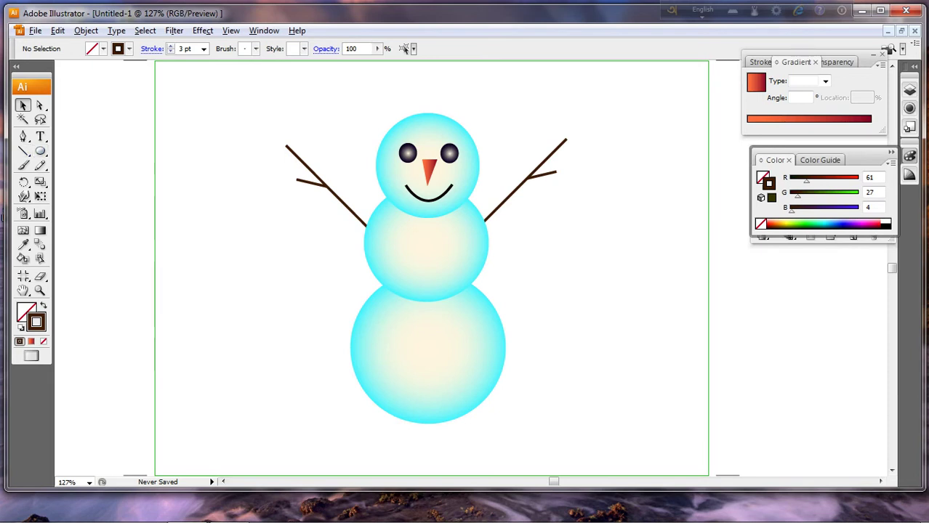
Step: Draw a rectangle about 506 by 446 px over the snowman, filled with the linear orange-to-dark-red gradient
left_click_drag(40, 151, 73, 152)
key("x")
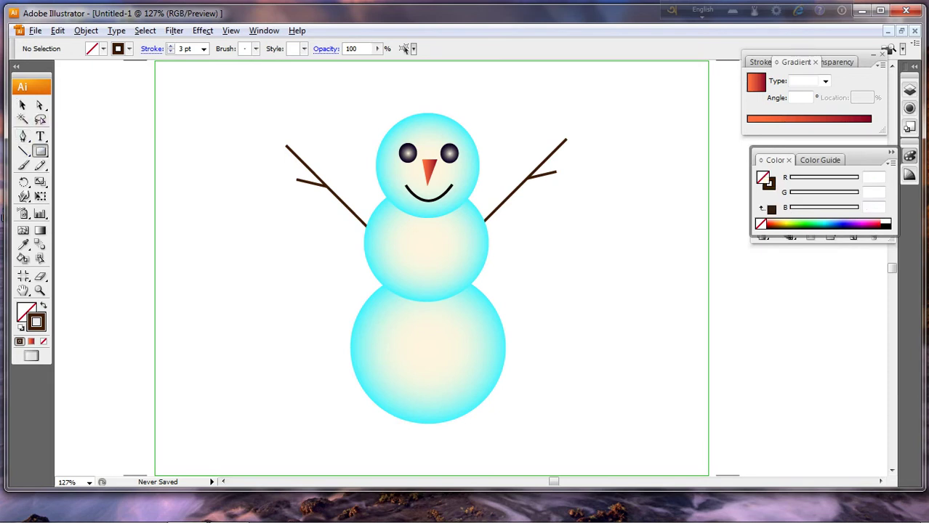
key("period")
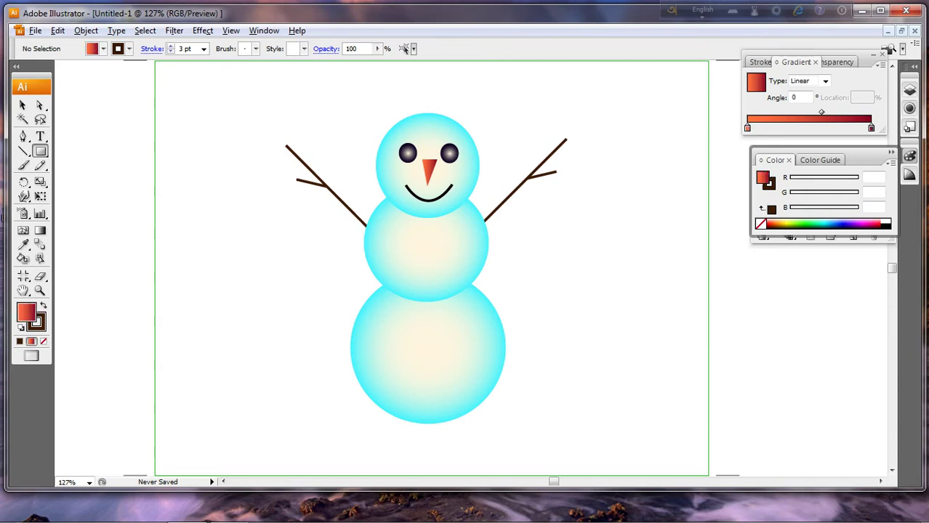
left_click_drag(238, 77, 677, 464)
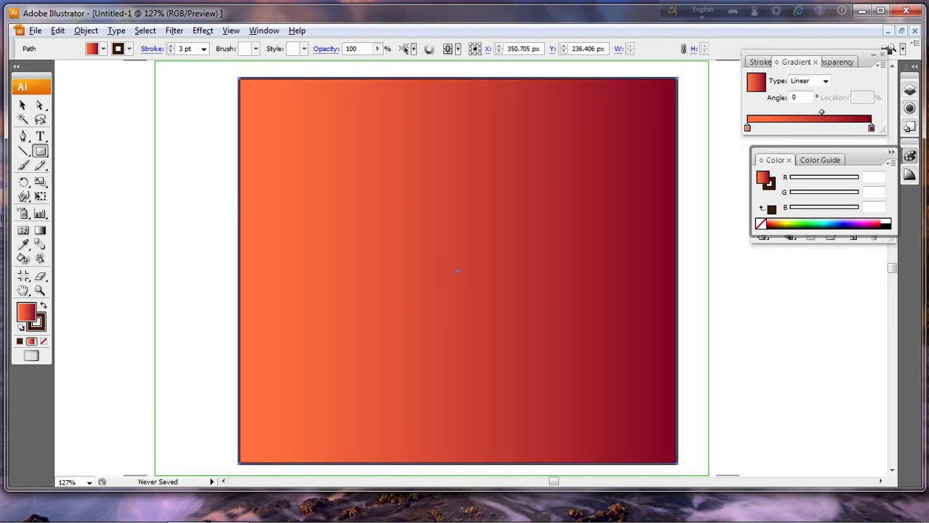
key("v")
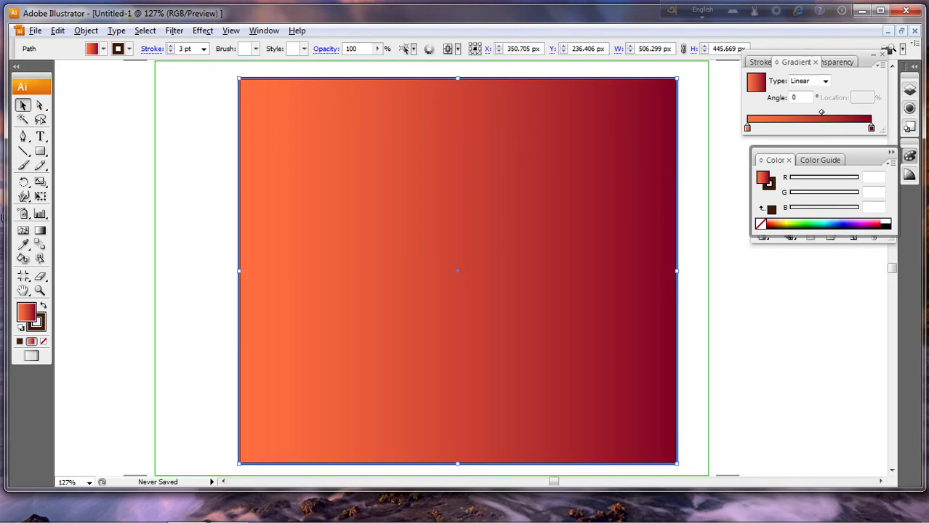
Step: Stretch the rectangle on all sides to cover the artboard, about 635 by 477 px
left_click_drag(677, 271, 696, 271)
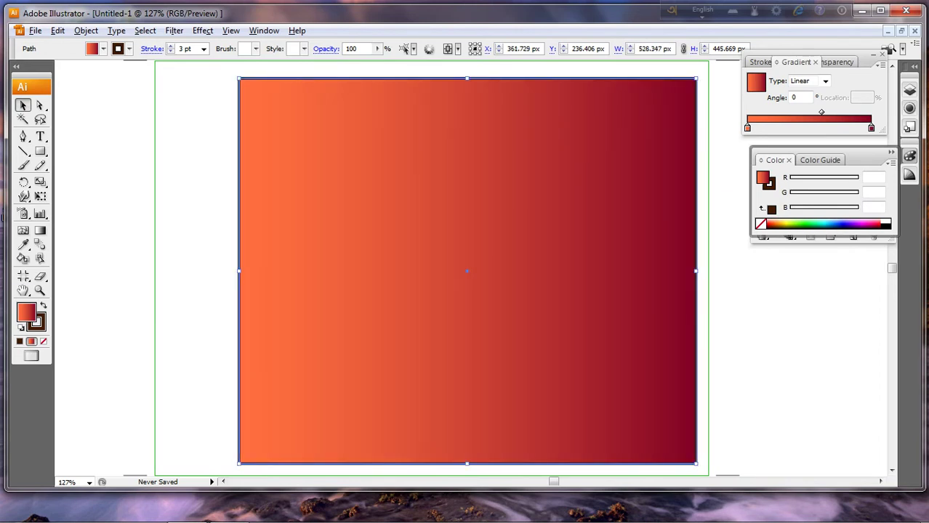
left_click_drag(238, 271, 157, 271)
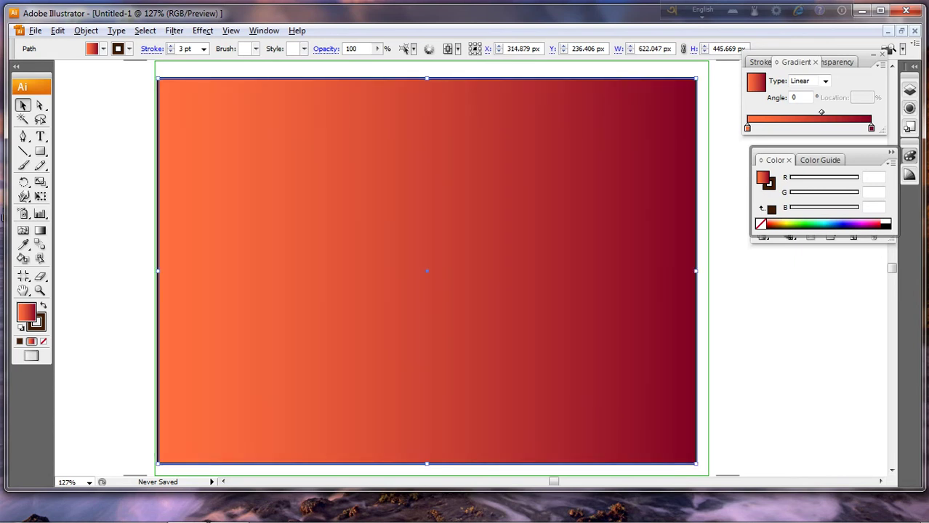
left_click_drag(426, 78, 426, 62)
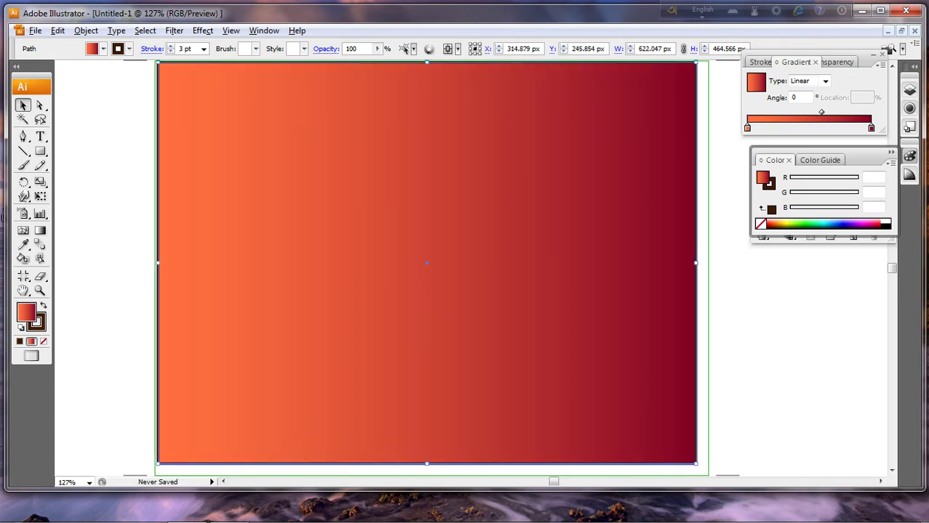
left_click_drag(426, 464, 426, 474)
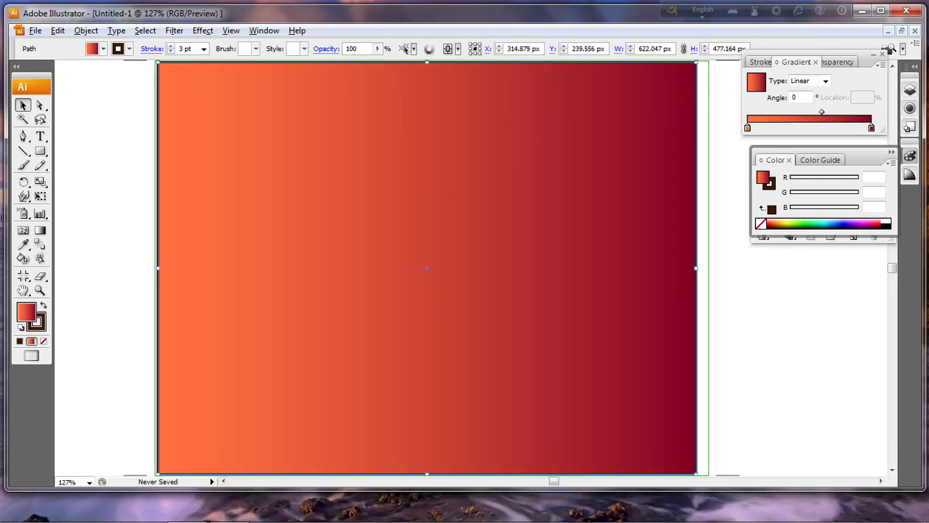
left_click_drag(695, 268, 708, 268)
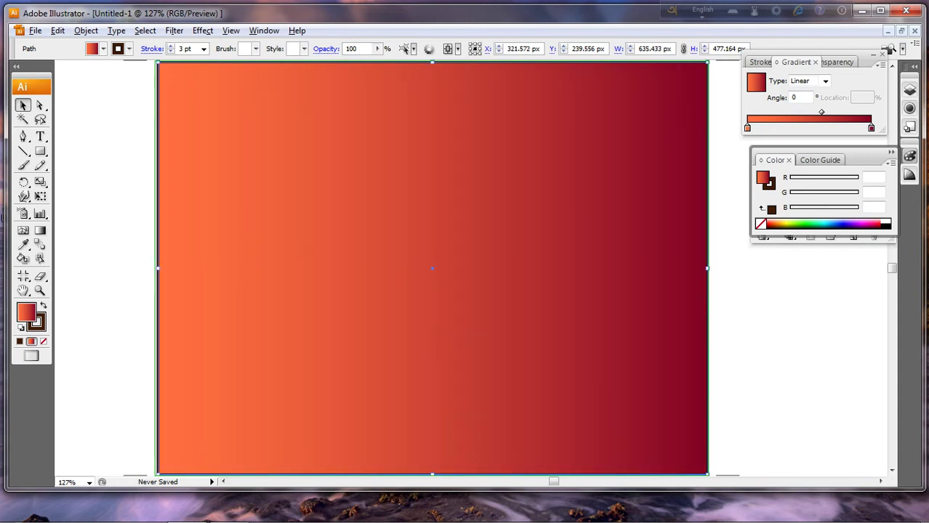
Step: Make the rectangle's gradient radial and set its centre colour to pale cream (R 255, G 251, B 223)
left_click(825, 80)
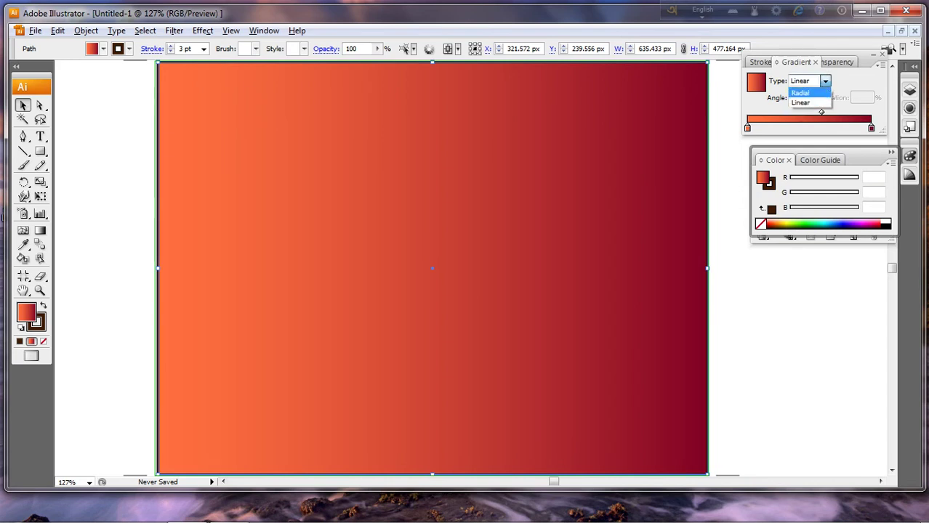
left_click(799, 91)
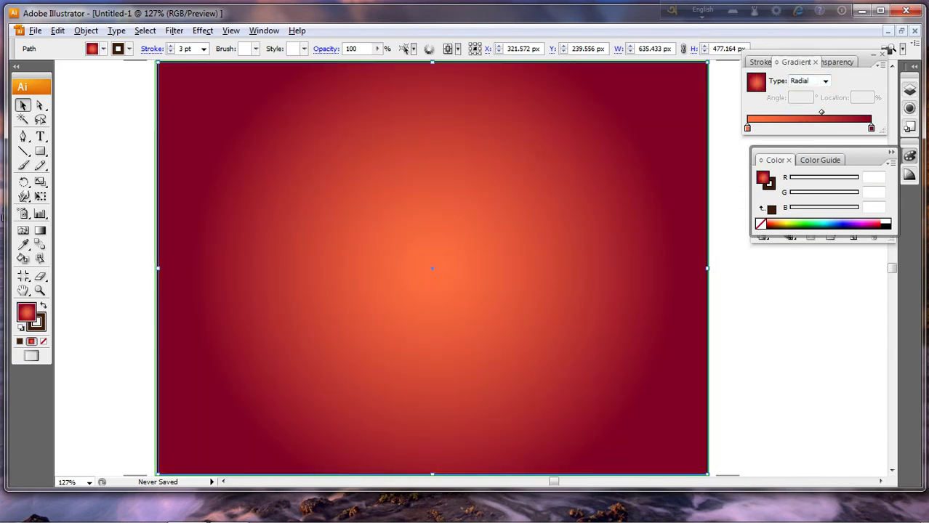
left_click(746, 128)
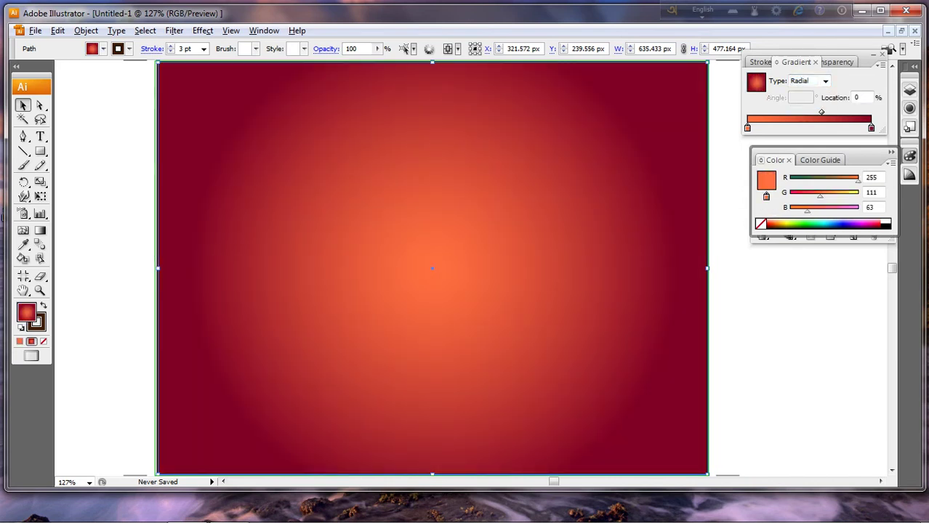
left_click(783, 220)
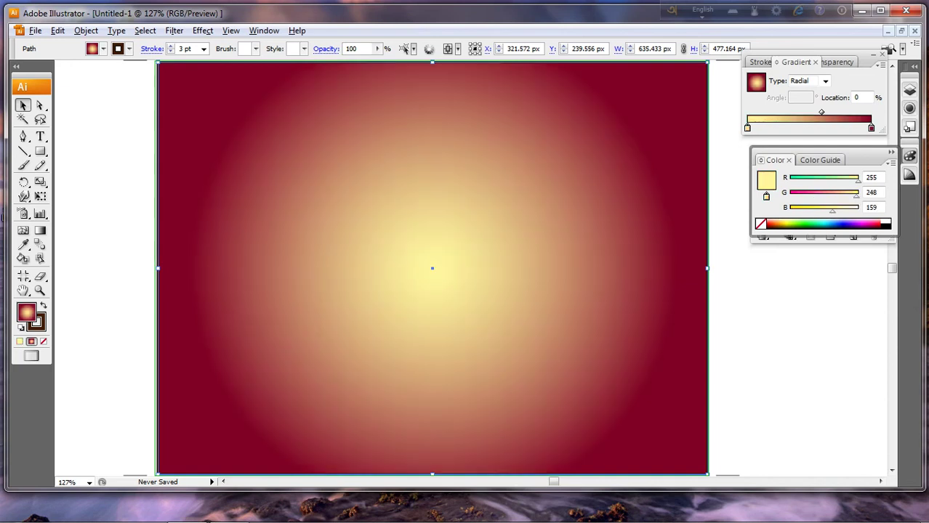
left_click(778, 221)
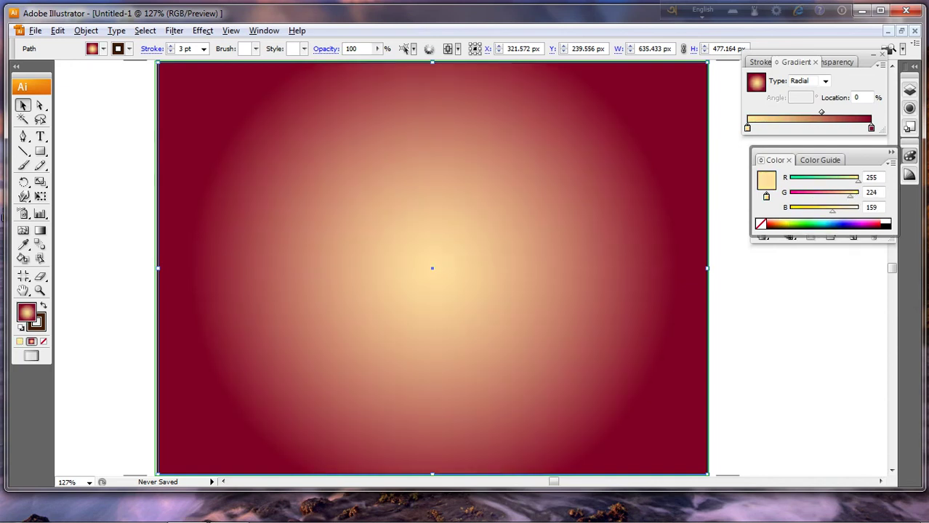
left_click(772, 221)
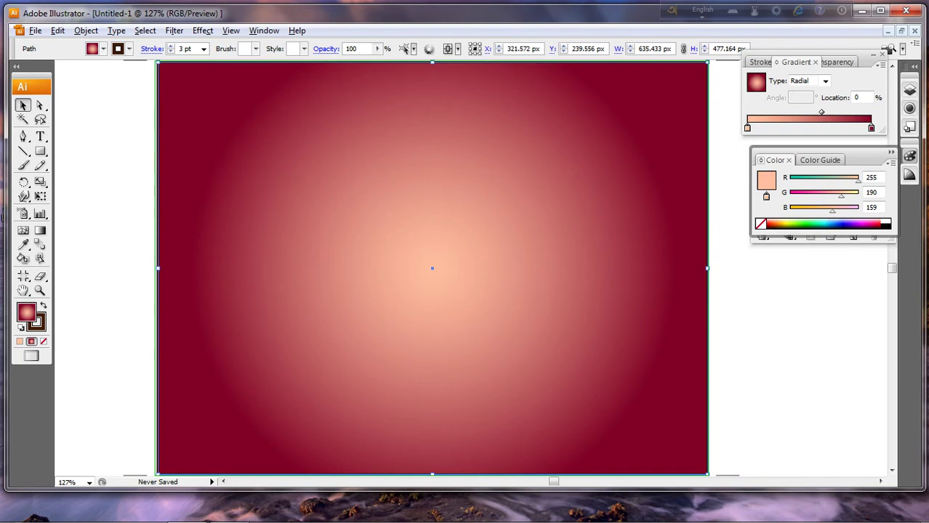
left_click(771, 219)
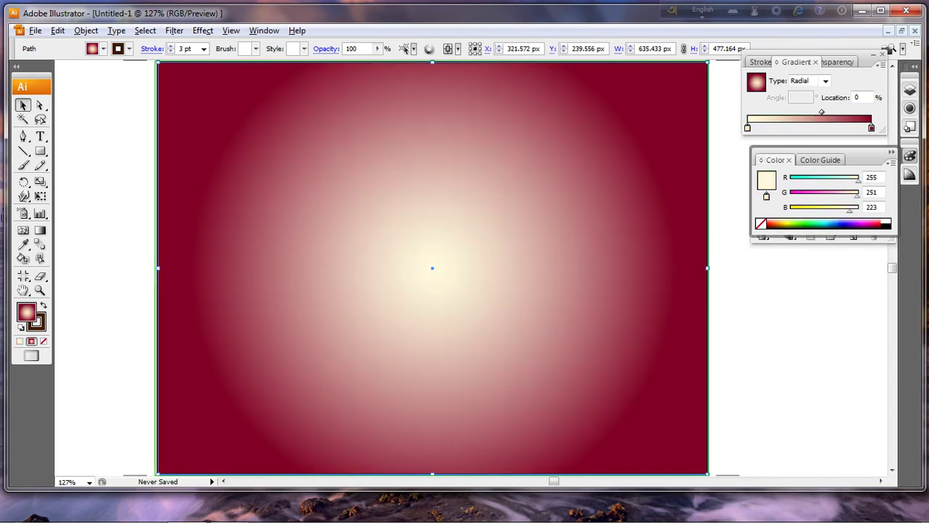
Step: Set the outer colour of the rectangle's radial gradient to bright blue (R 0, G 154, B 223)
left_click(870, 128)
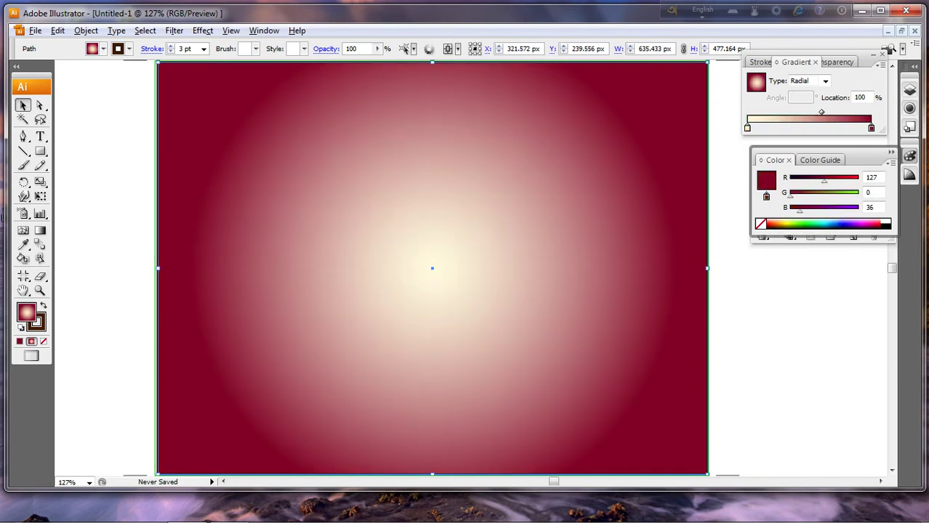
left_click(827, 223)
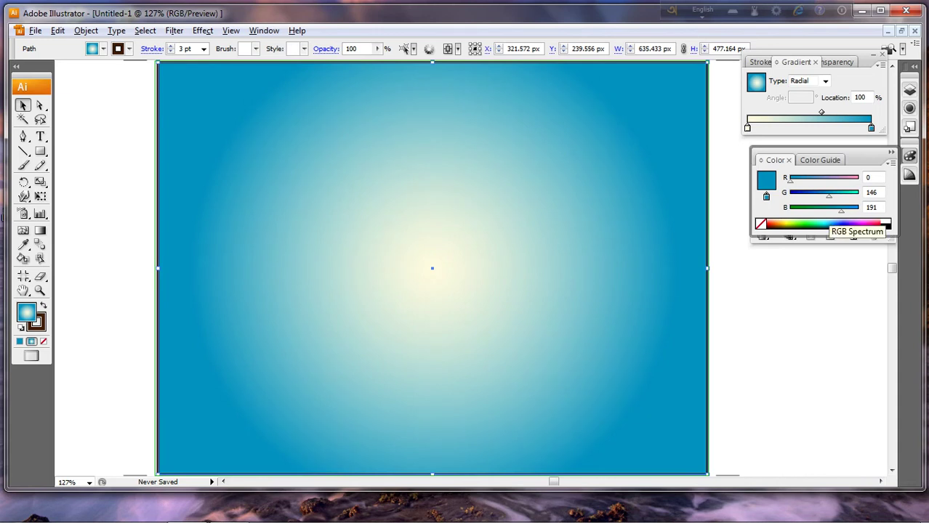
left_click(833, 227)
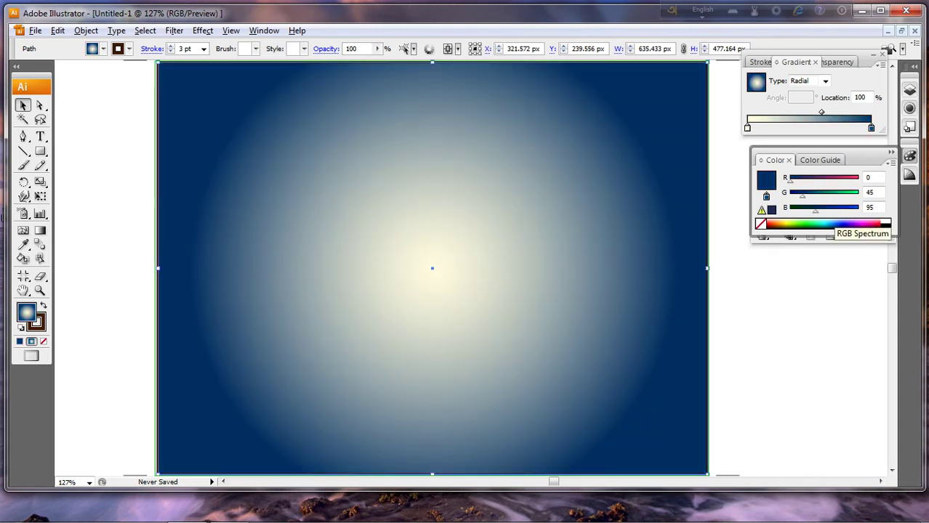
left_click(829, 224)
left_click(827, 221)
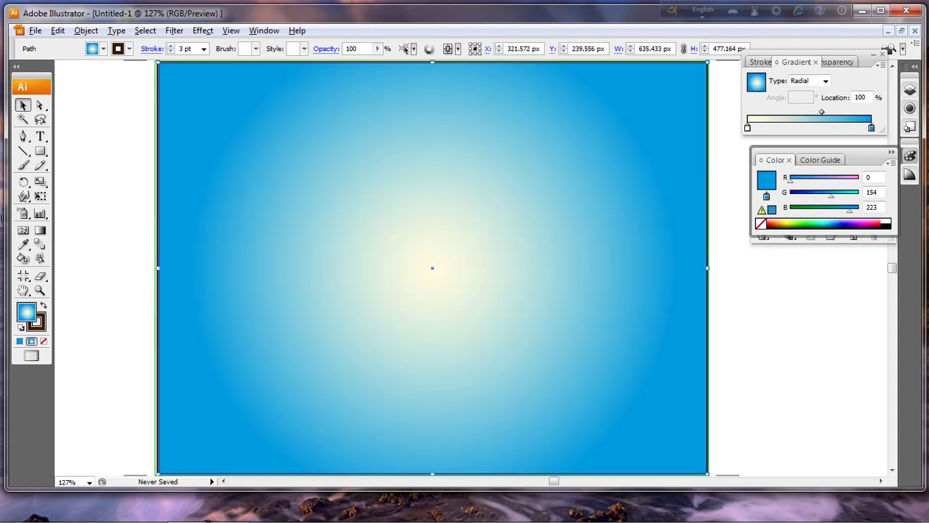
Step: Make the rectangle's gradient linear at an angle of -90° and set its midpoint location to about 80%
left_click_drag(821, 112, 854, 111)
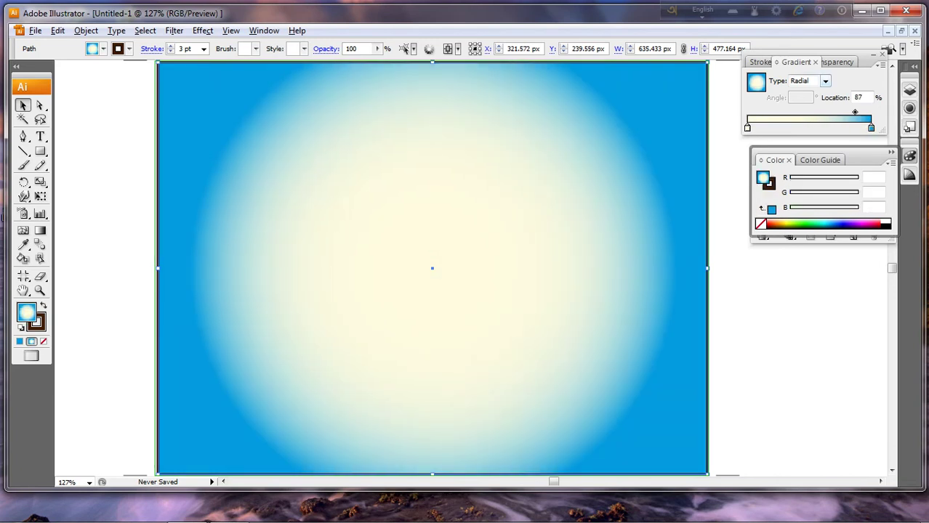
left_click(824, 81)
left_click(799, 102)
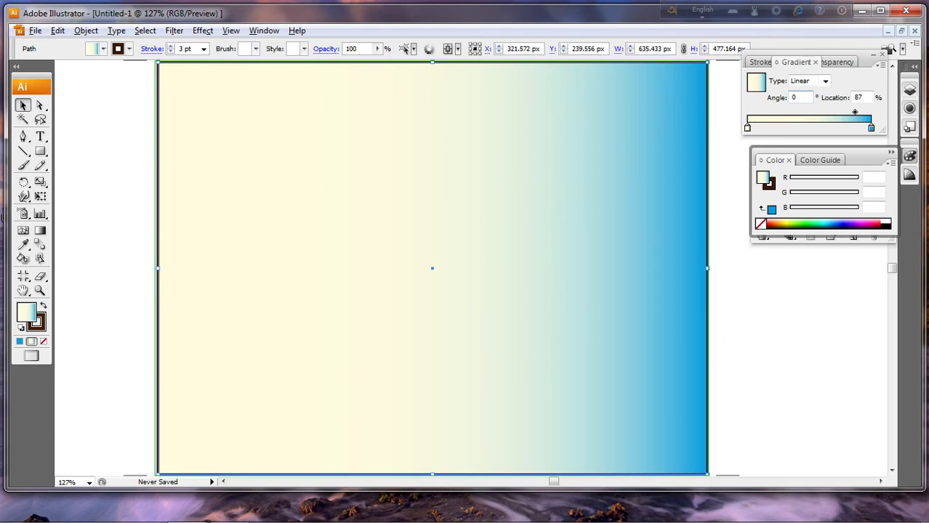
double_click(793, 98)
key("BackSpace")
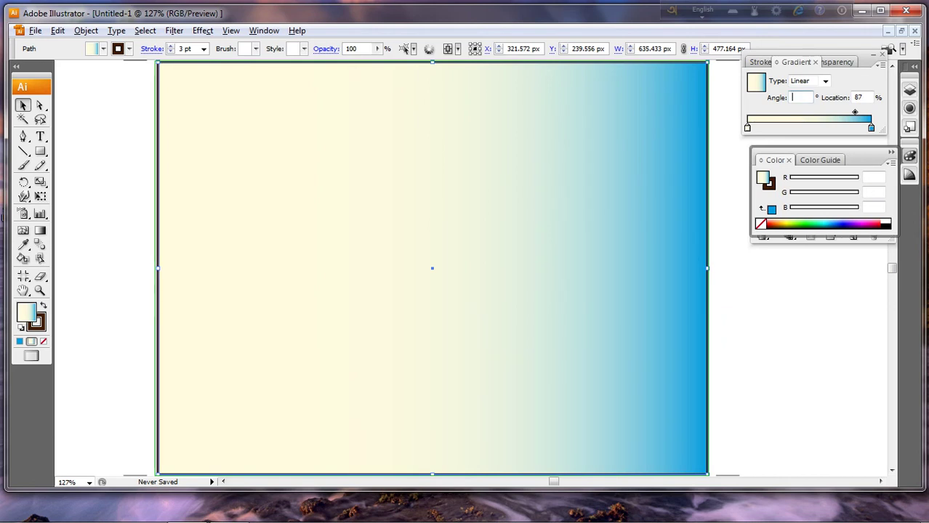
type("90")
left_click(792, 97)
type("-")
key("Return")
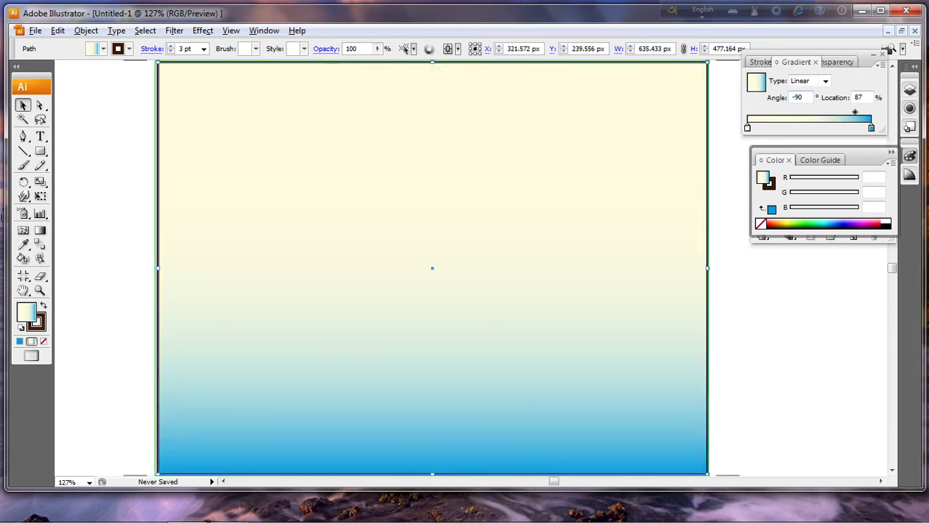
left_click_drag(855, 111, 845, 111)
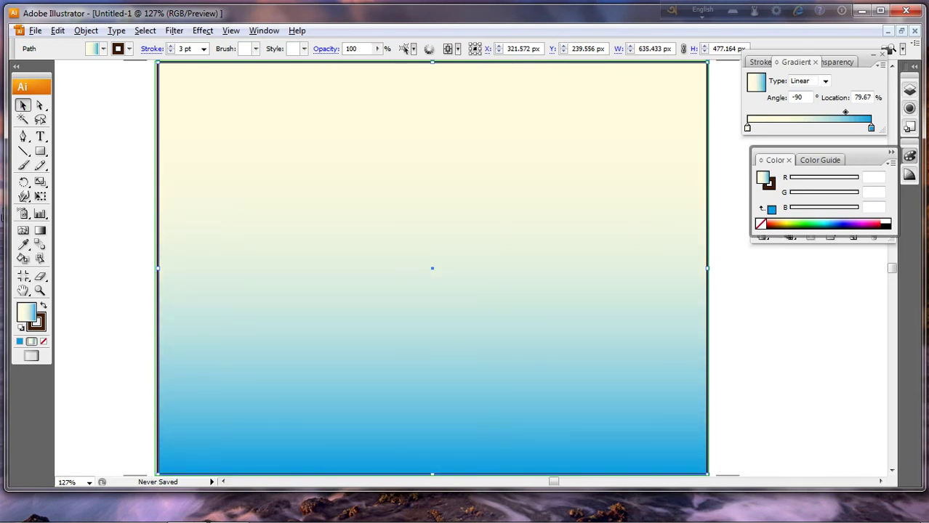
Step: Remove the rectangle's stroke and send it to the back, behind the snowman
left_click(103, 48)
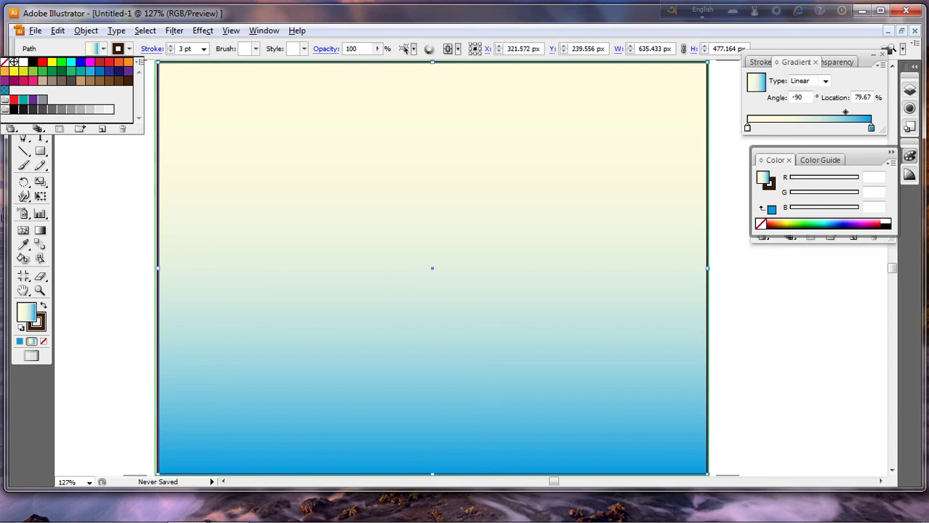
left_click(4, 62)
right_click(280, 145)
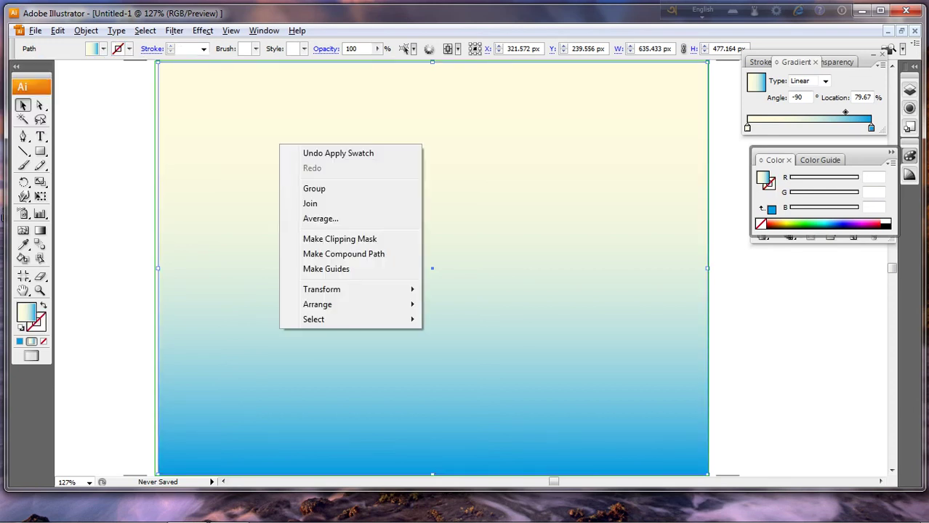
mouse_move(334, 304)
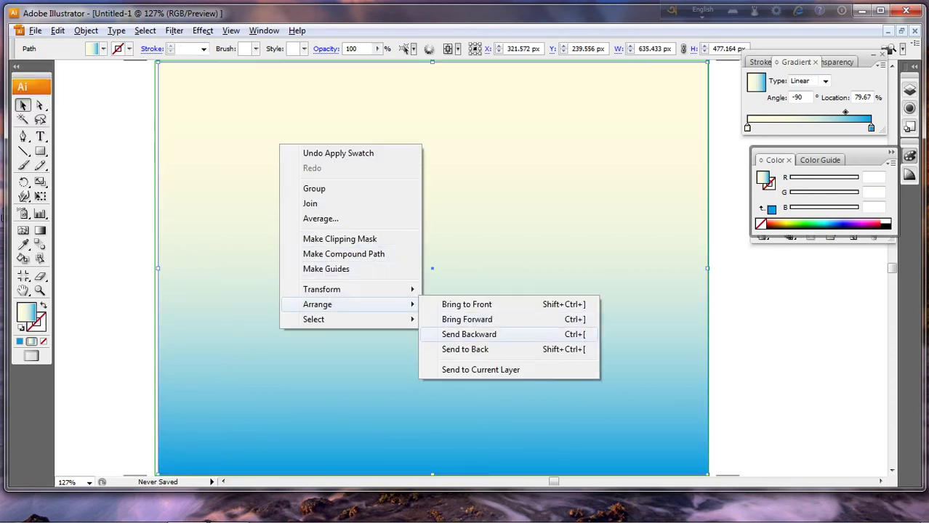
left_click(465, 349)
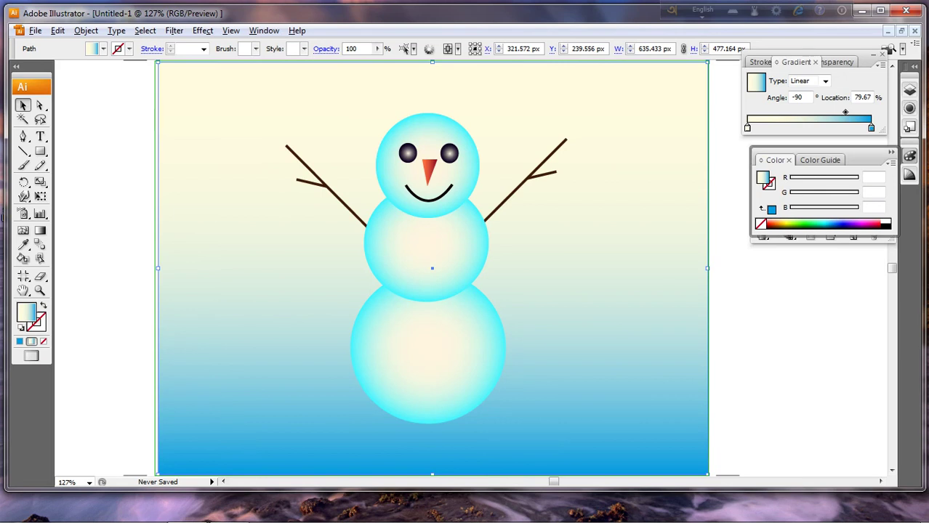
Step: Change the background gradient's blue end colour to cyan (R 0, G 250, B 255) and shift its midpoint to about 77%
left_click(870, 128)
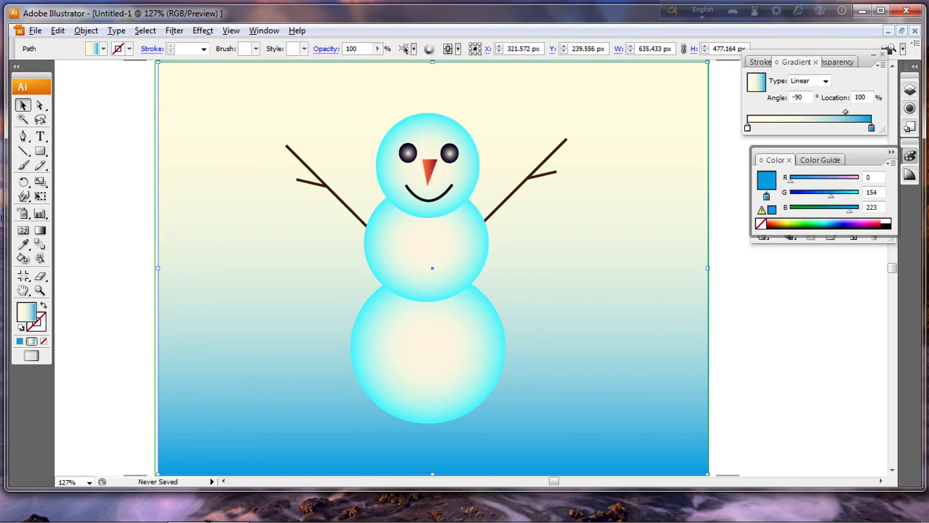
left_click(826, 224)
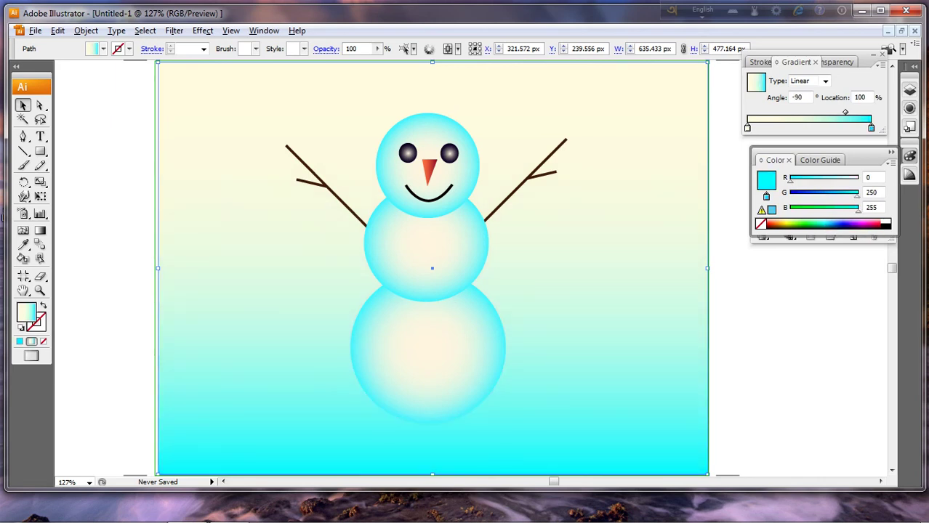
mouse_move(845, 111)
left_mouse_down()
mouse_move(829, 111)
mouse_move(842, 111)
left_mouse_up()
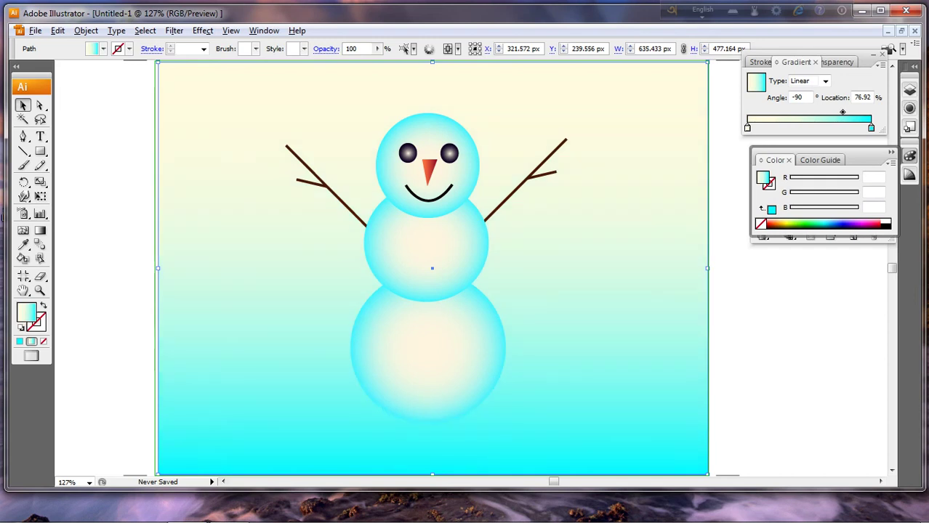
key("ctrl+shift+a")
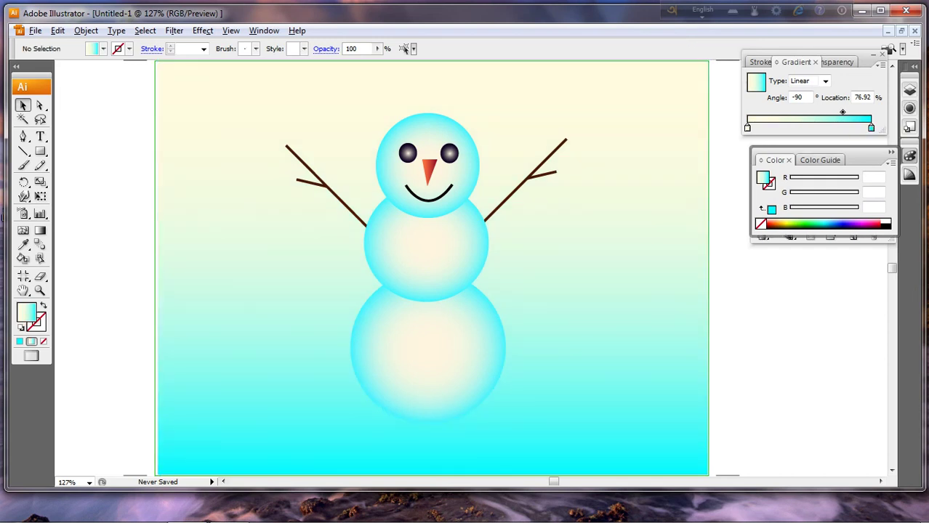
Step: Try several tints for the background gradient's cream start colour, settling on white (R 255, G 255, B 255), and deselect the rectangle
left_click(653, 168)
left_click(747, 127)
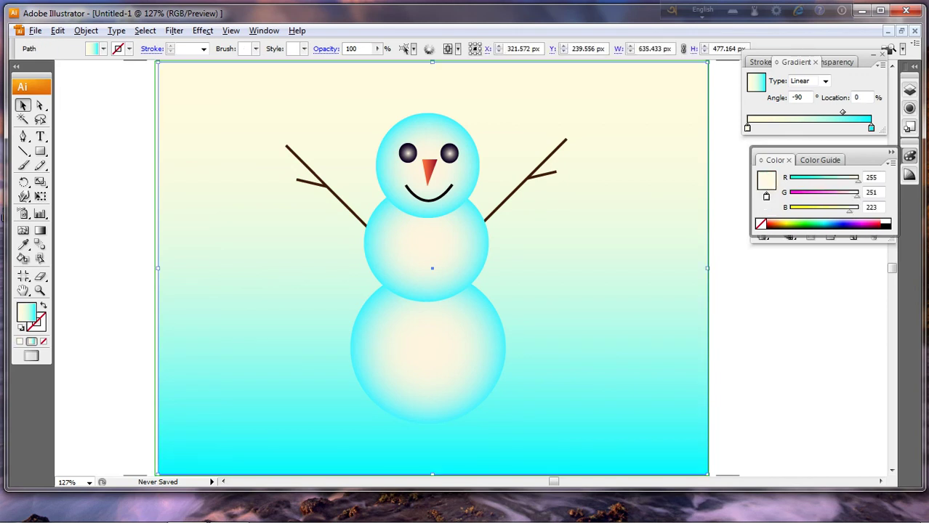
left_click(786, 221)
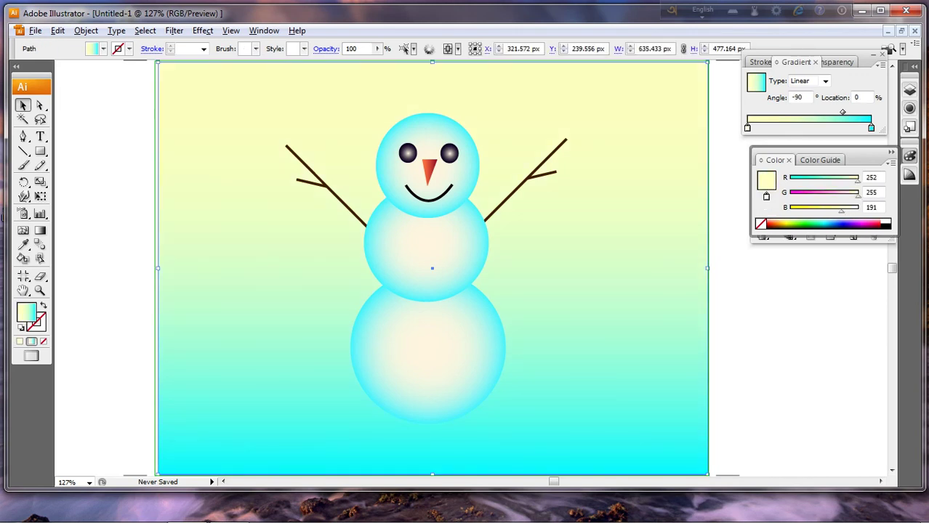
left_click(774, 222)
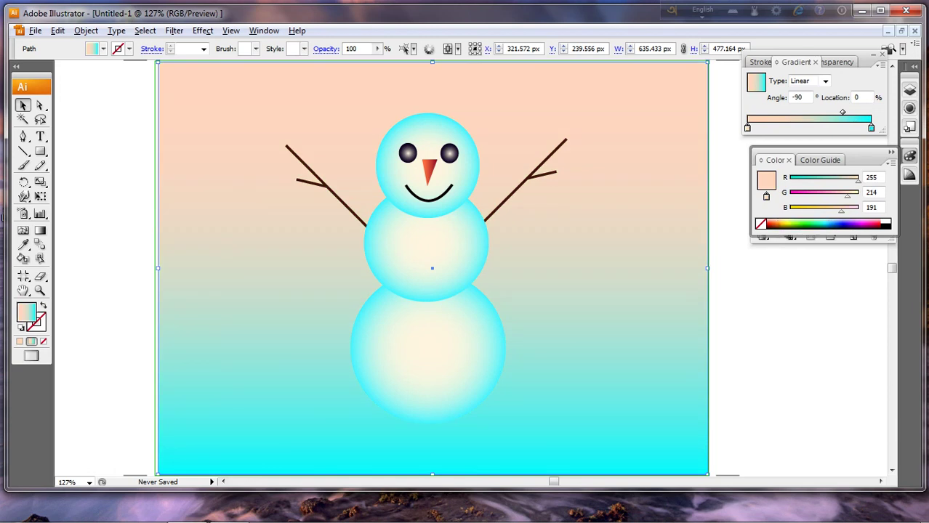
left_click(792, 221)
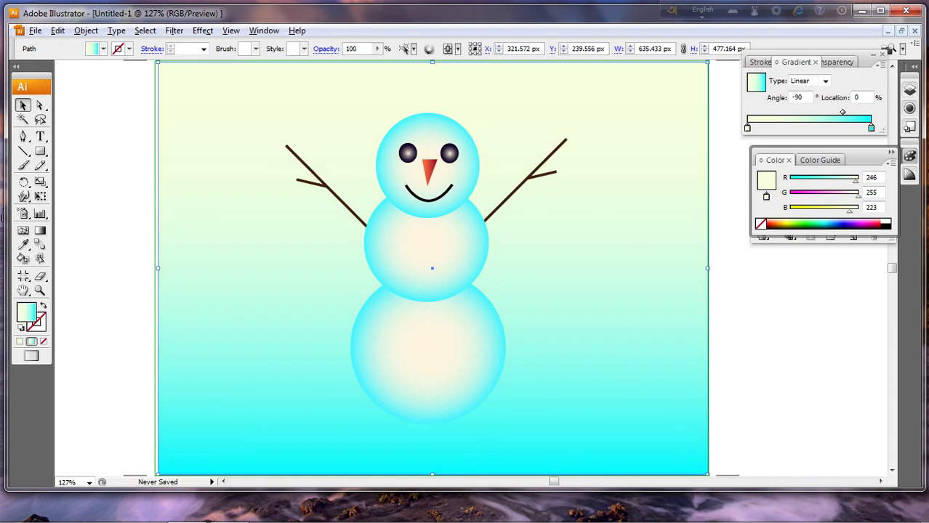
left_click(822, 220)
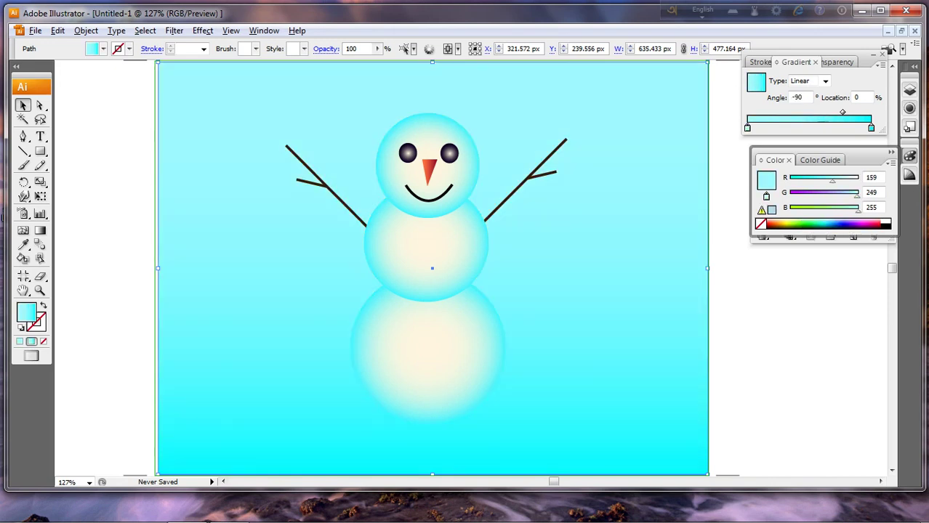
left_click(818, 221)
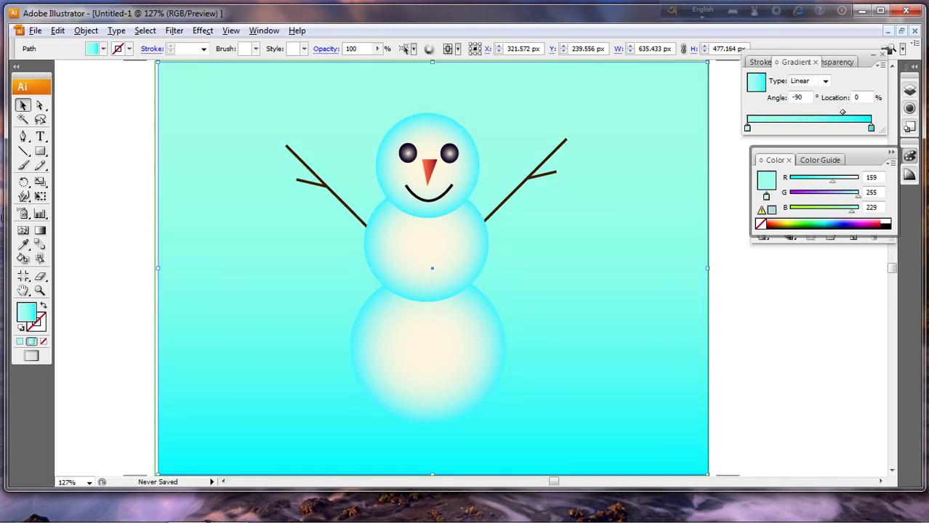
left_click_drag(851, 212, 843, 212)
left_click(780, 221)
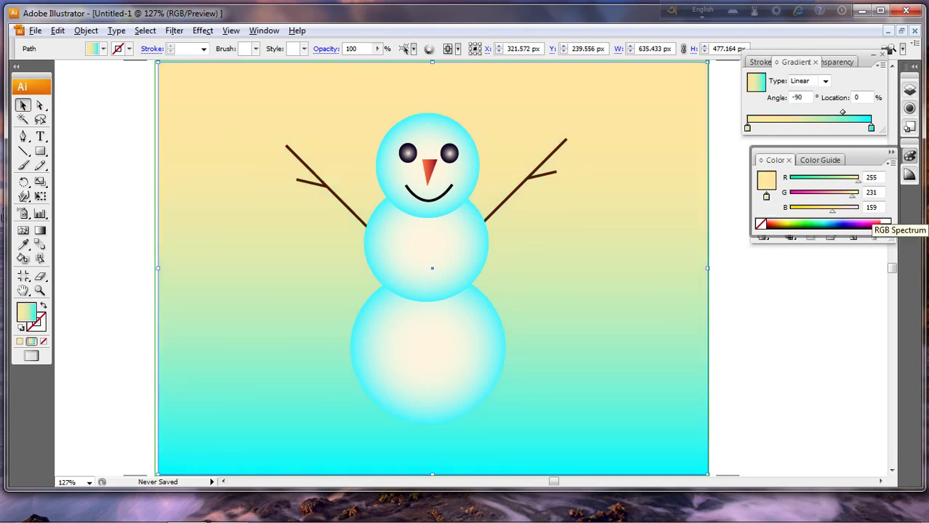
left_click(884, 221)
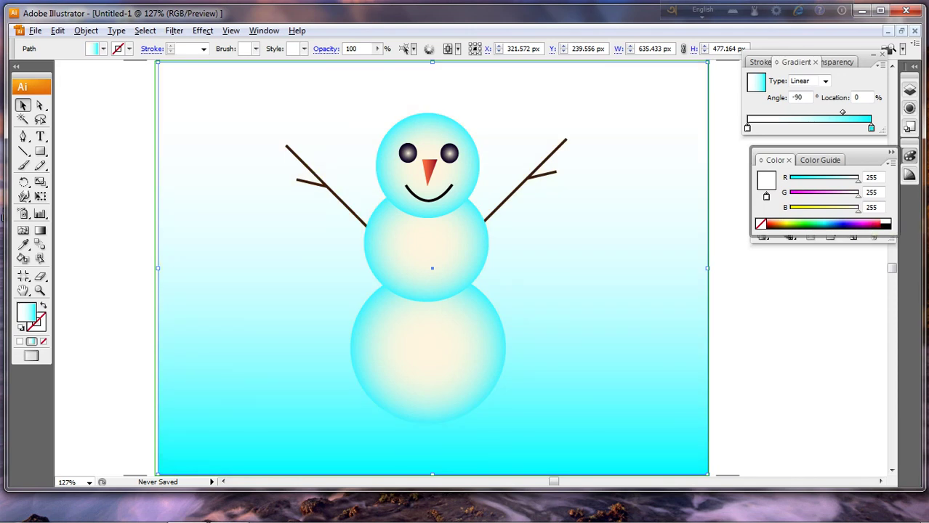
key("ctrl+shift+a")
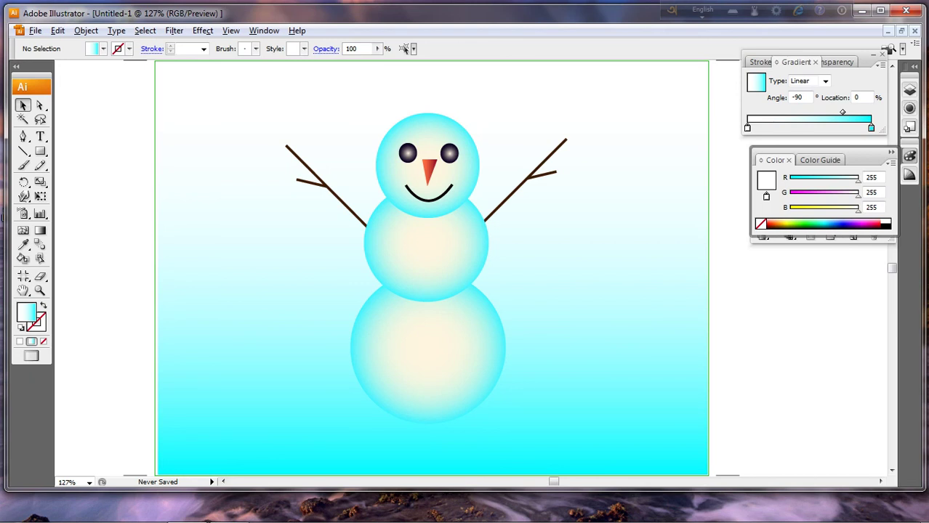
Step: Shift the midpoint of the snowman's bottom ball radial gradient to about 64%, and deselect the ball
left_click(428, 349)
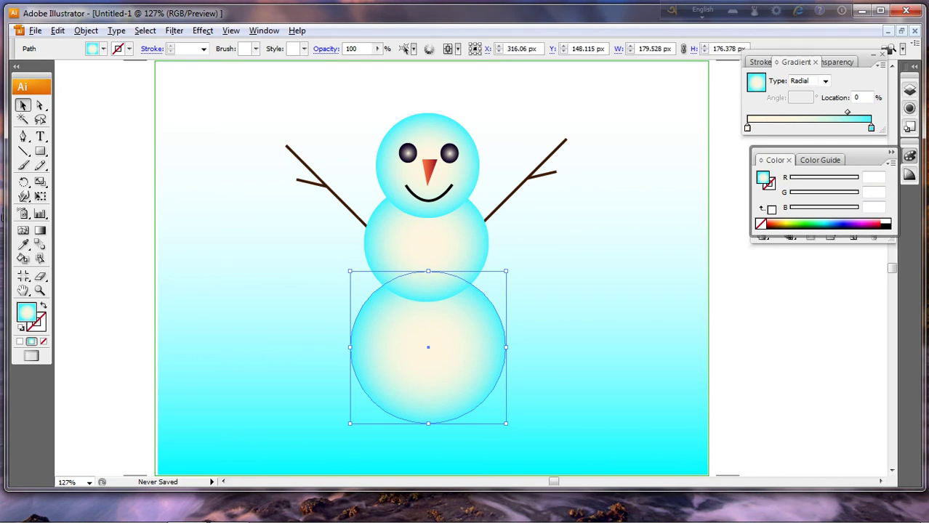
left_click_drag(847, 112, 826, 112)
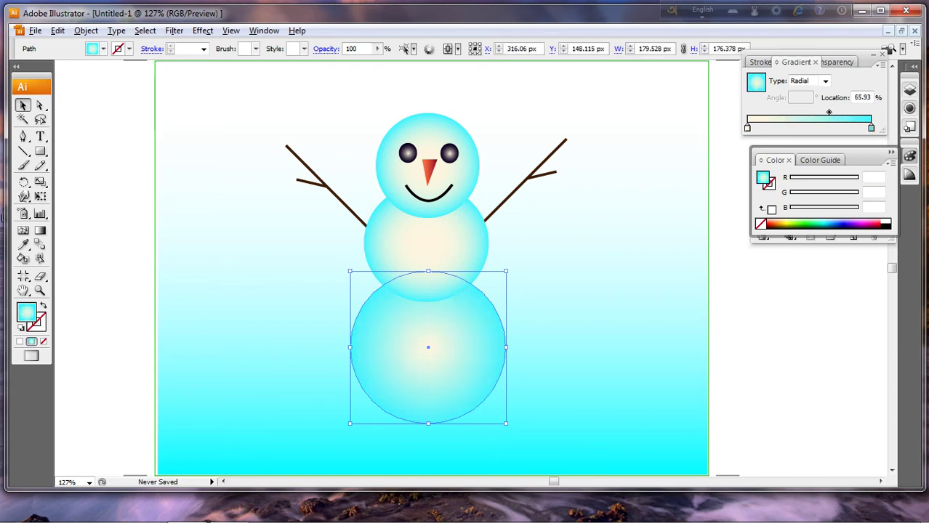
key("ctrl+shift+a")
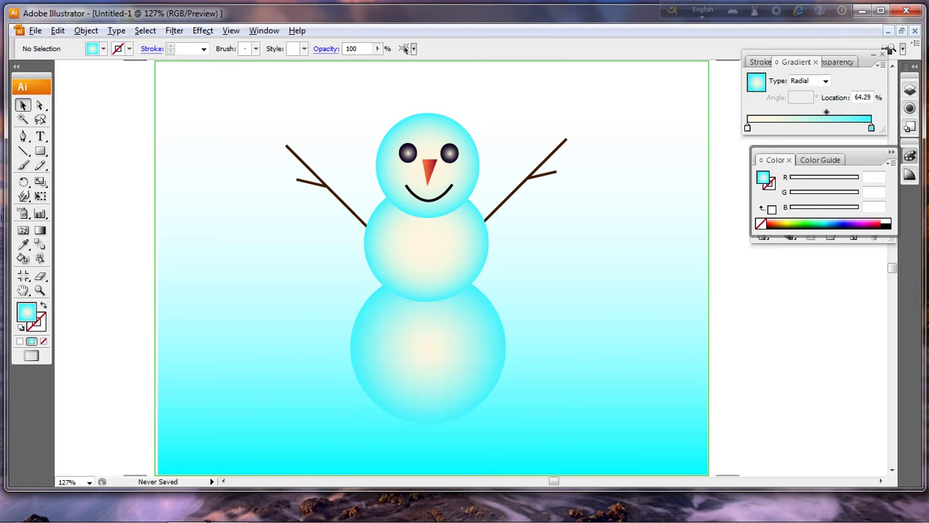